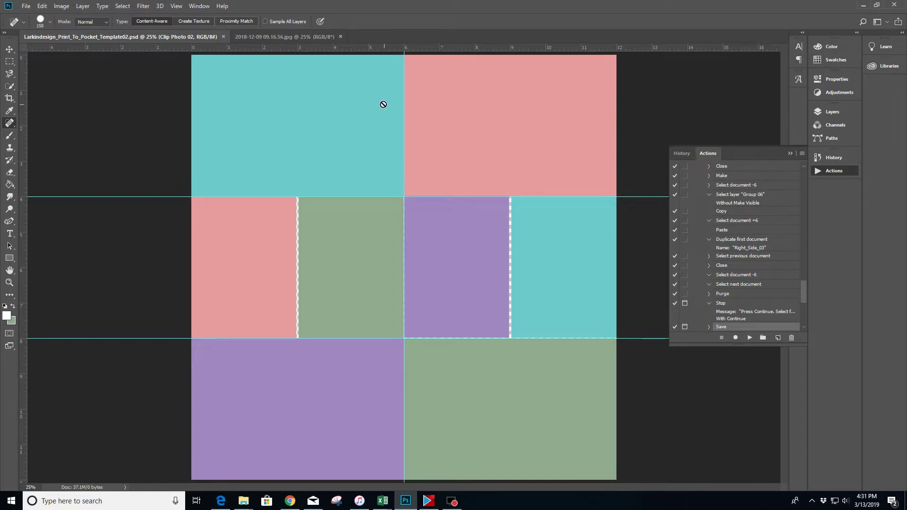
Step: Check the pocket template document and make the snow photo 2018-12-09 09.16.56.jpg the active document
left_click(303, 37)
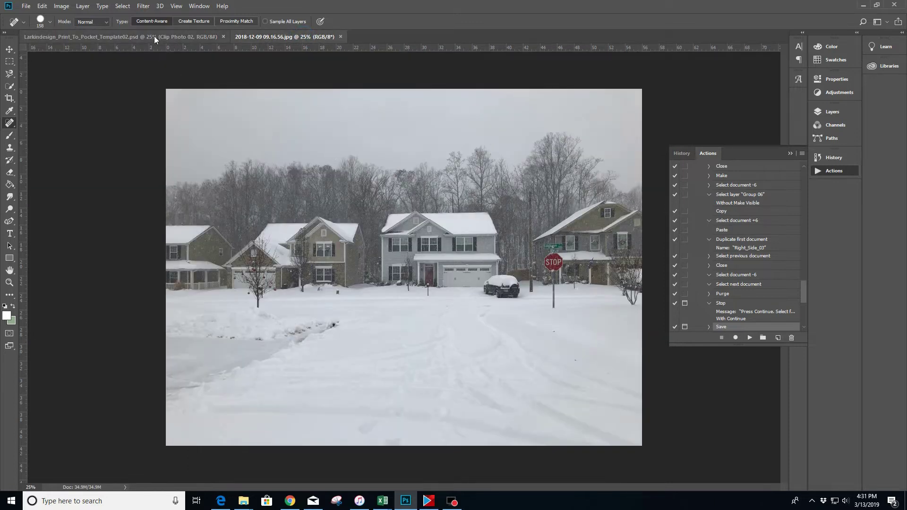
left_click(154, 36)
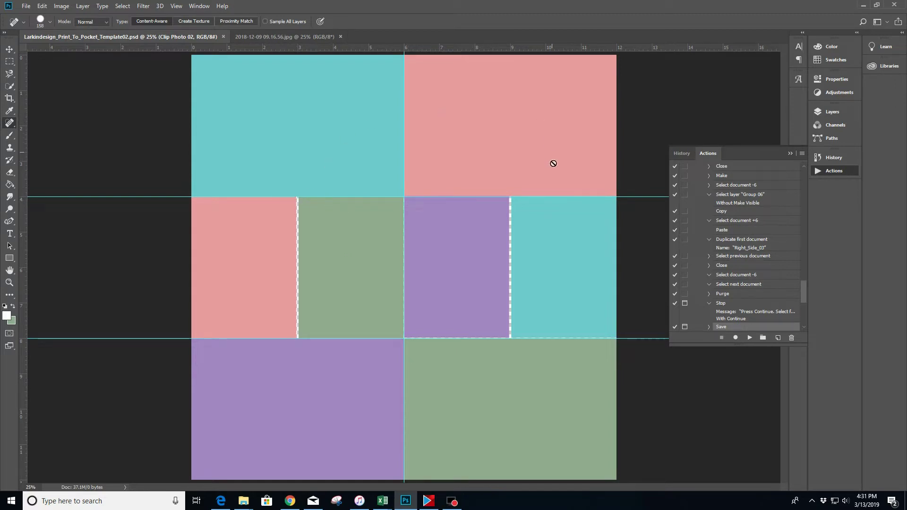
left_click(284, 39)
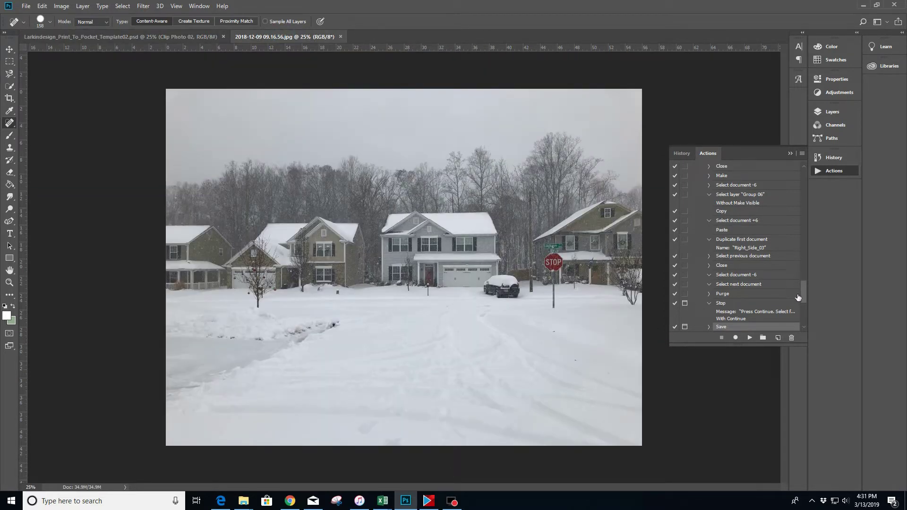
Step: Collapse the steps of the LD_Action02 action and select the Larkindesign-Action02-12x12 action set
left_click_drag(803, 292, 801, 185)
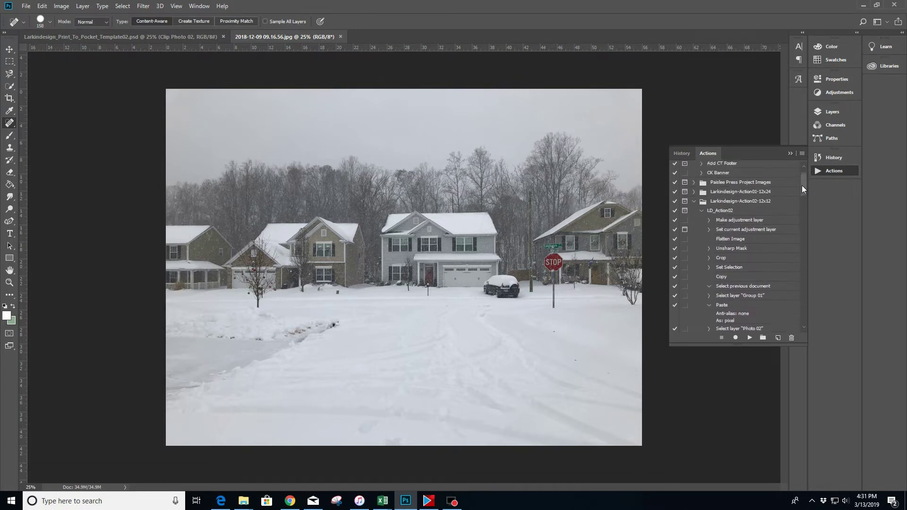
left_click(701, 214)
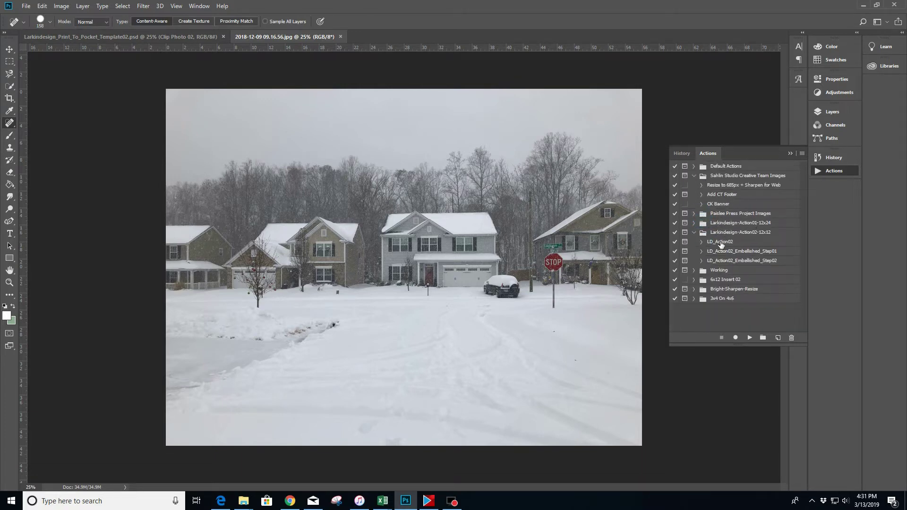
left_click(724, 235)
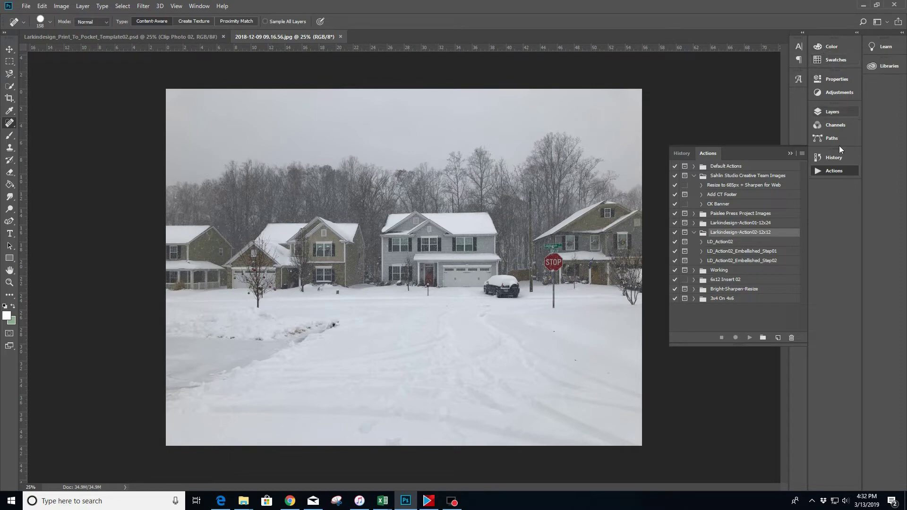
left_click(178, 7)
mouse_move(196, 10)
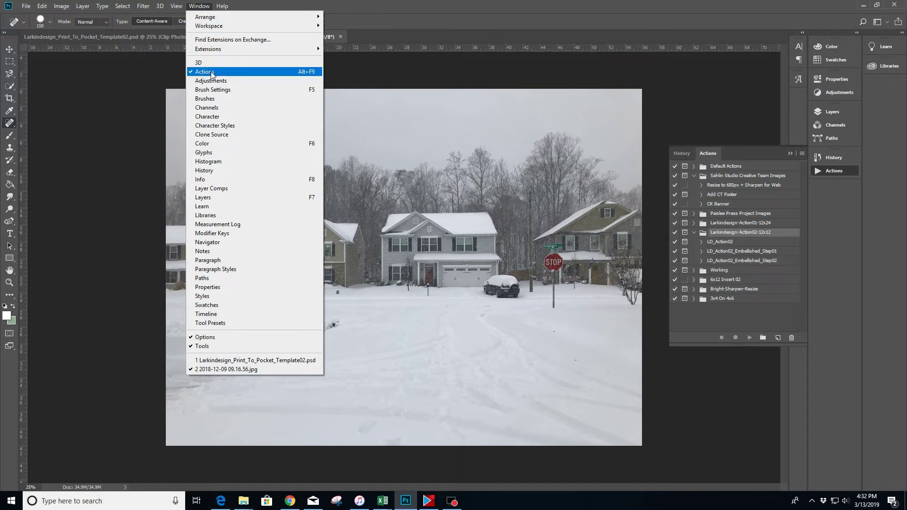
left_click(749, 154)
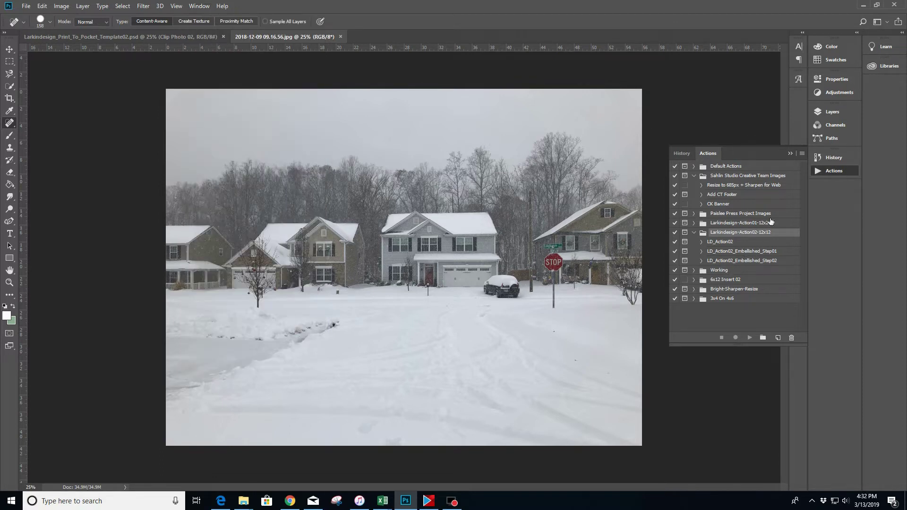
left_click(801, 154)
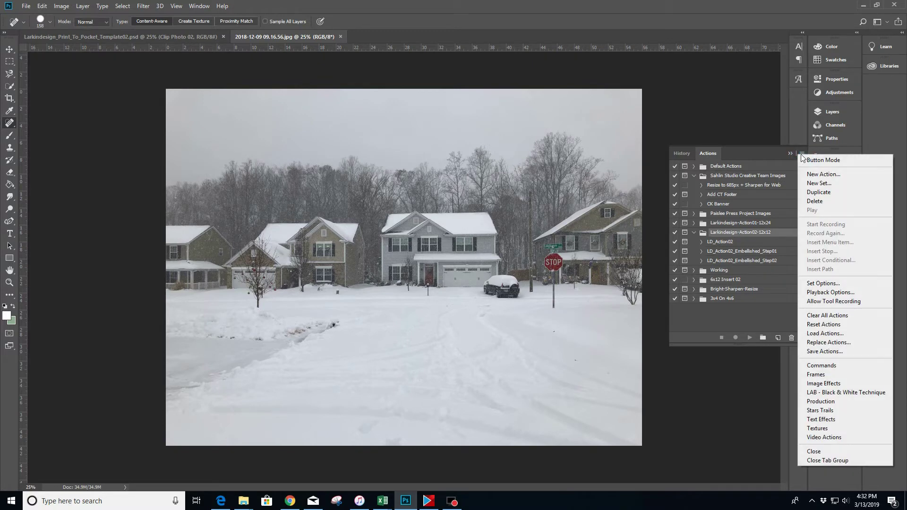
left_click(813, 335)
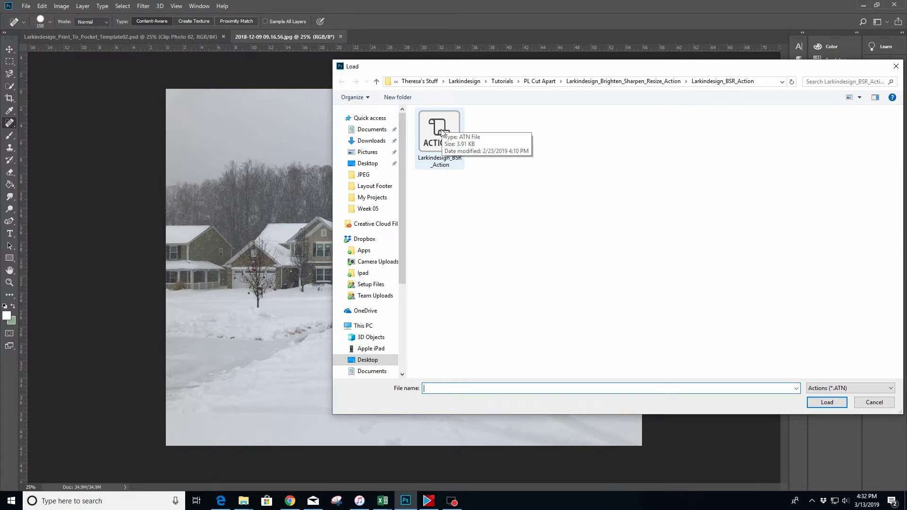
left_click(874, 402)
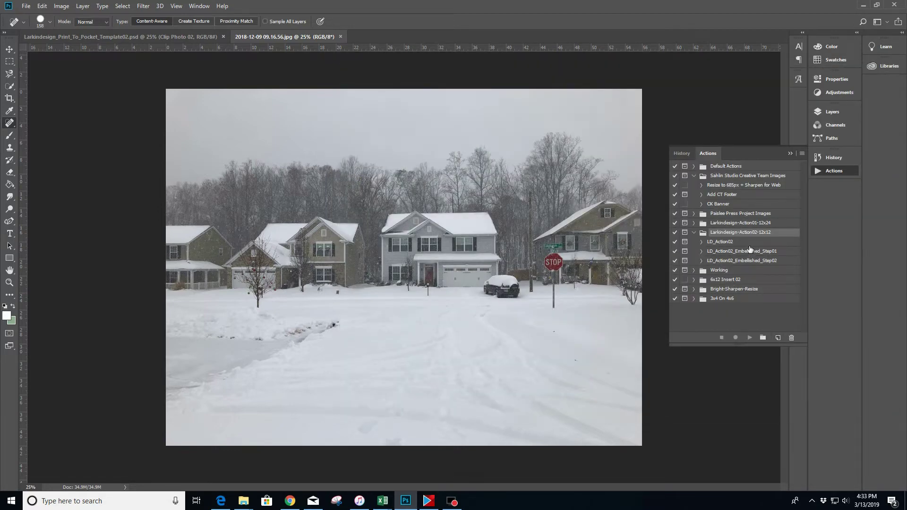
Step: Play LD_Action02 on the snow photo and shape its RGB curve with points at input 140, output 190 and input 66, output 71
left_click(721, 242)
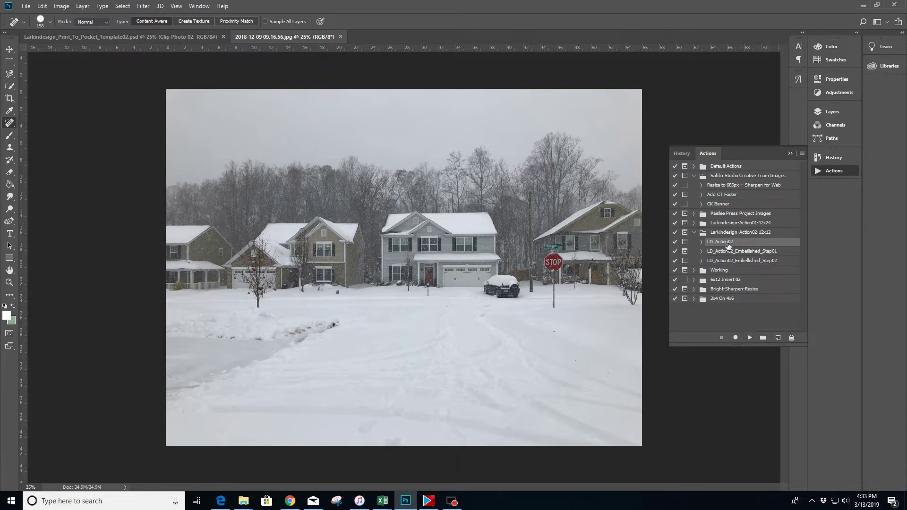
left_click(749, 337)
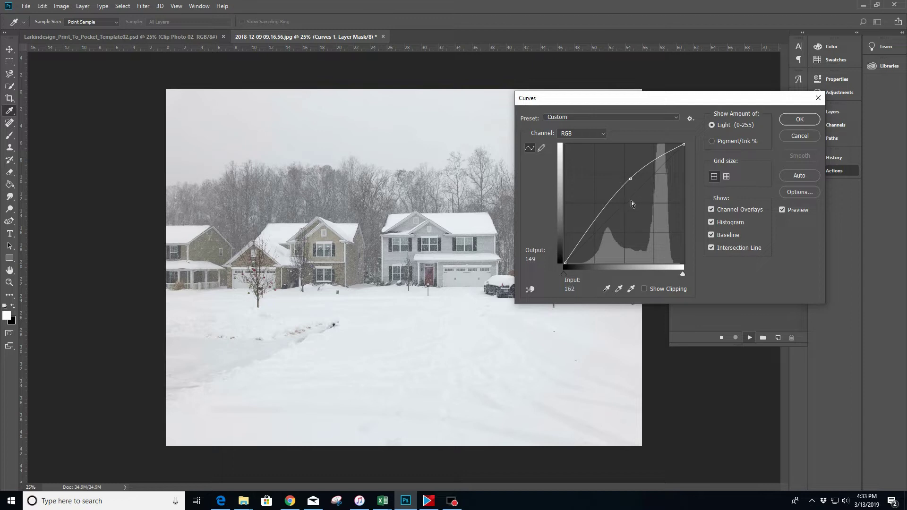
left_click_drag(633, 179, 630, 175)
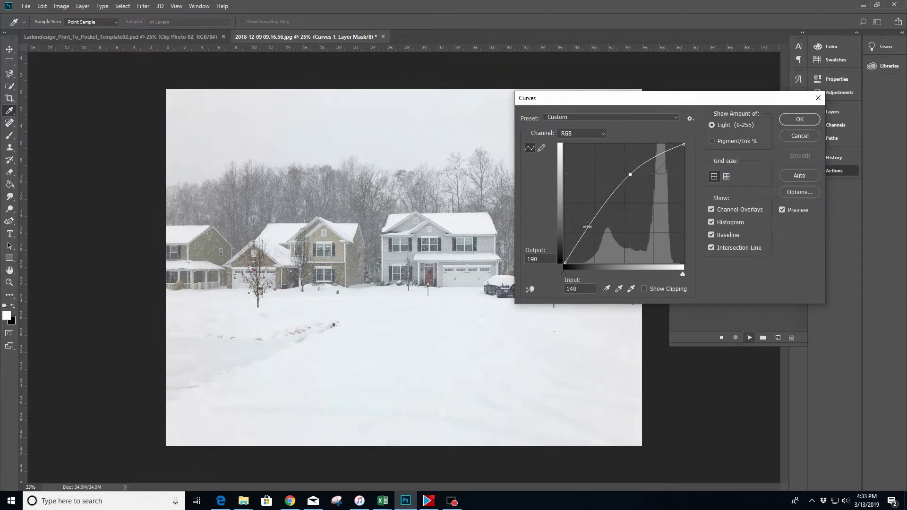
left_click_drag(590, 225, 595, 230)
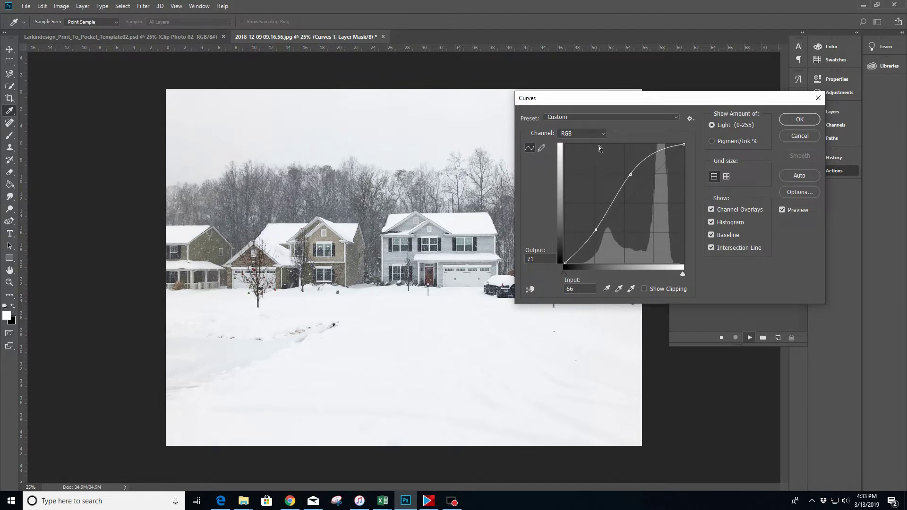
left_click(628, 173)
left_click(795, 120)
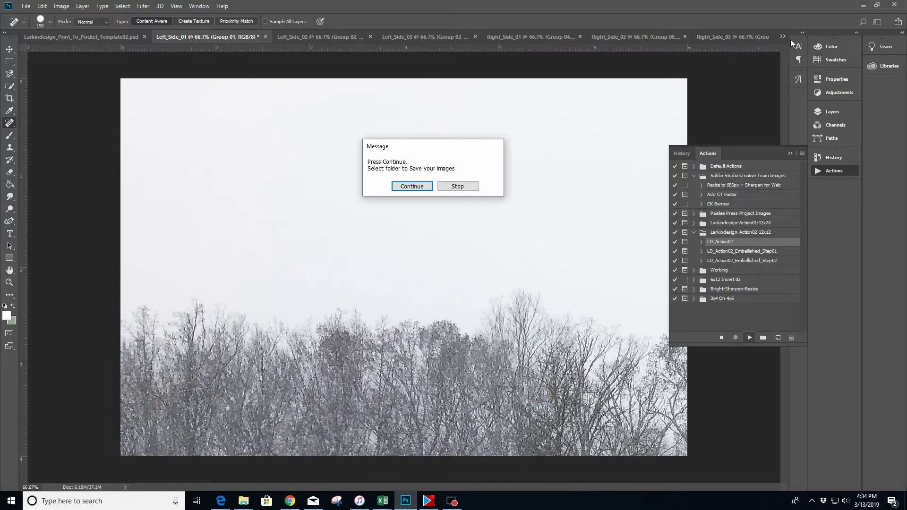
Step: Continue the paused action and browse to the Project Life 2018 folder inside Larkindesign for saving the images
left_click(404, 190)
left_click(404, 187)
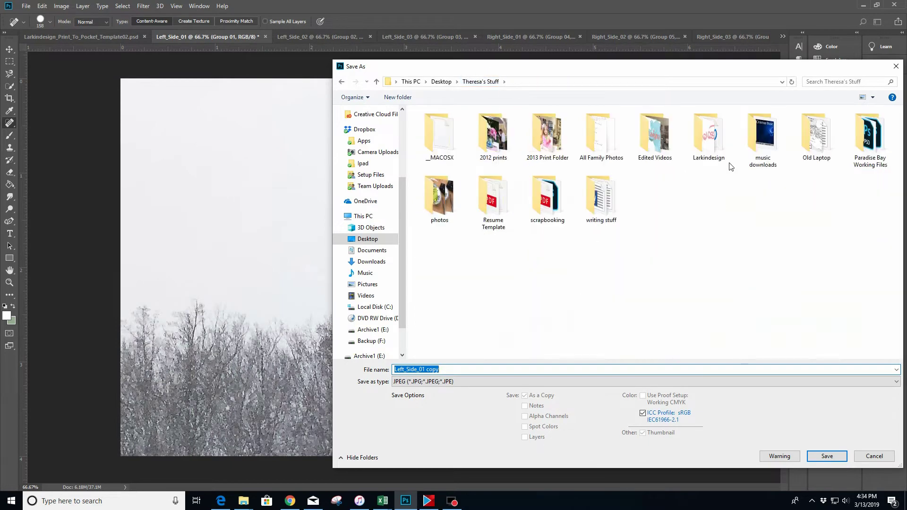
left_click(708, 147)
double_click(707, 146)
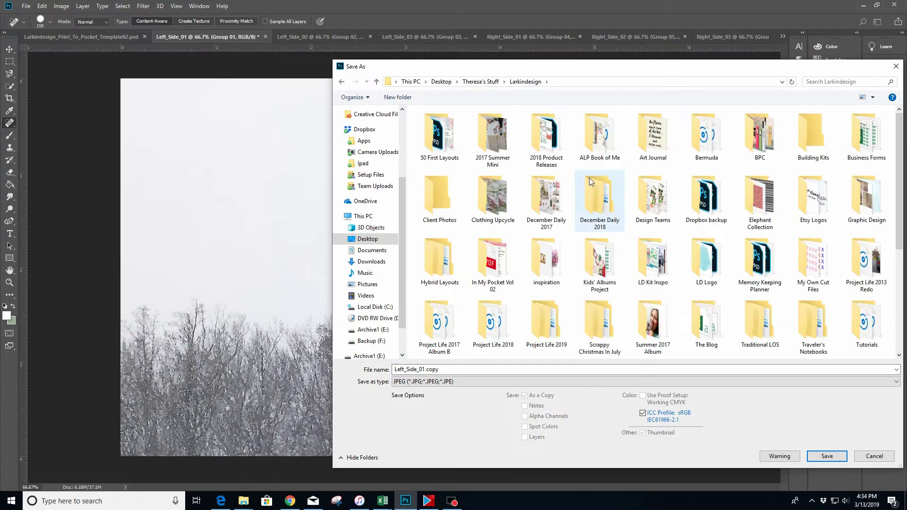
scroll(790, 283, "down", 3)
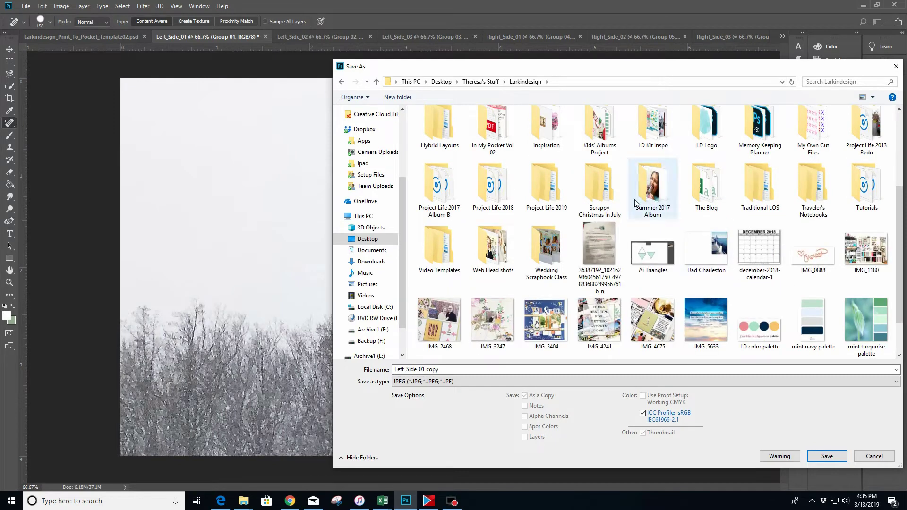
double_click(498, 186)
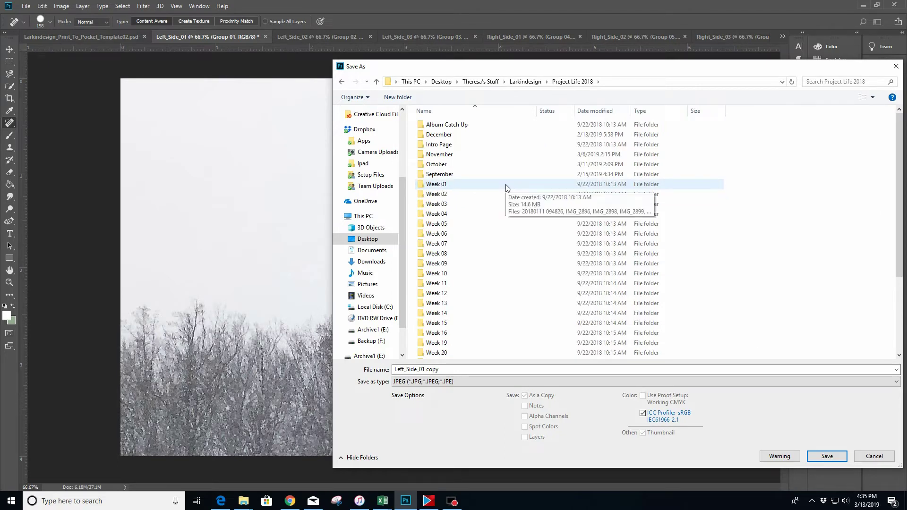
Step: Create a folder named Final Page inside Project Life 2018 and open it as the save location
left_click(393, 99)
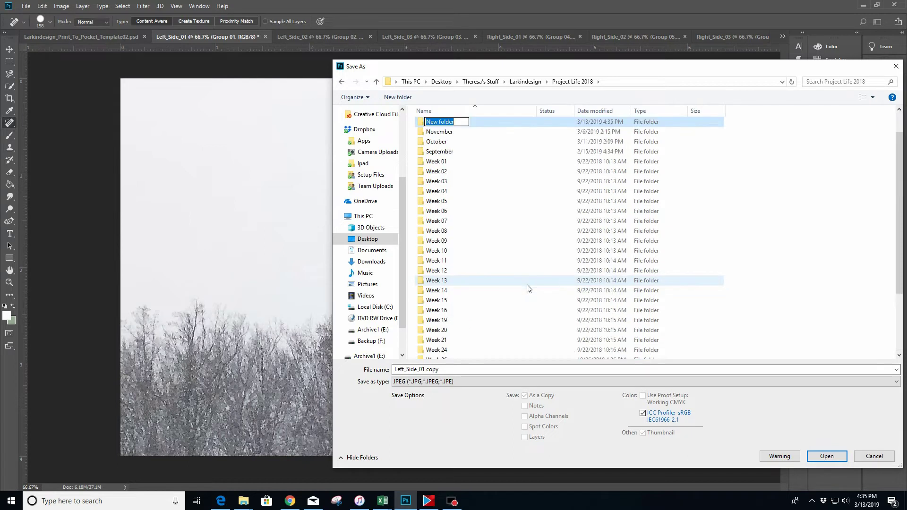
type("F")
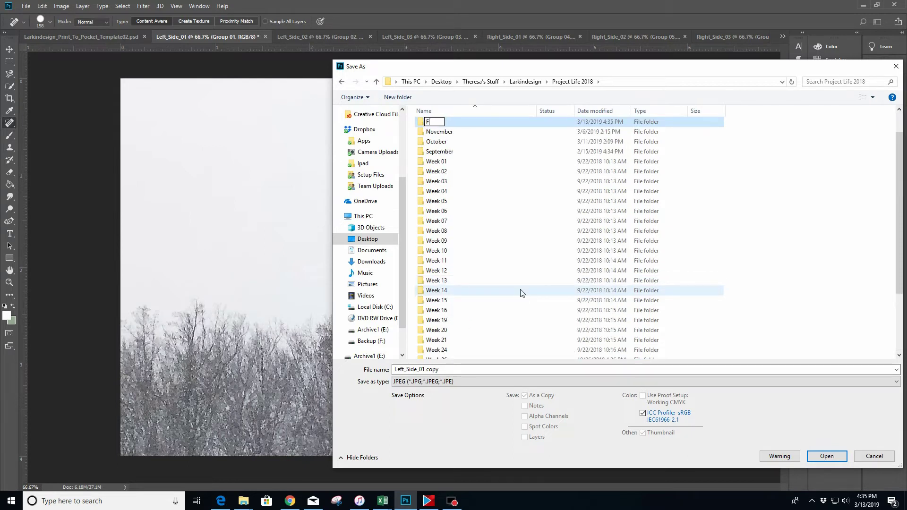
type("inal Page")
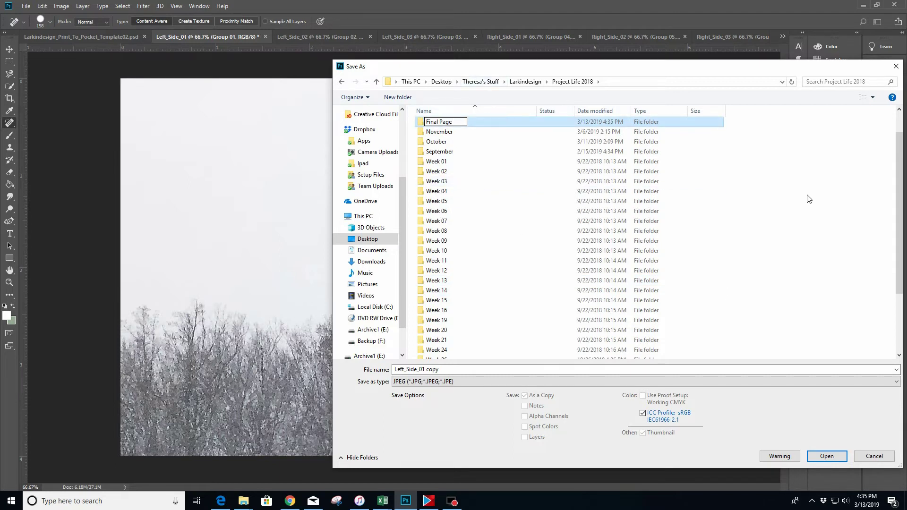
key("Return")
key("Return")
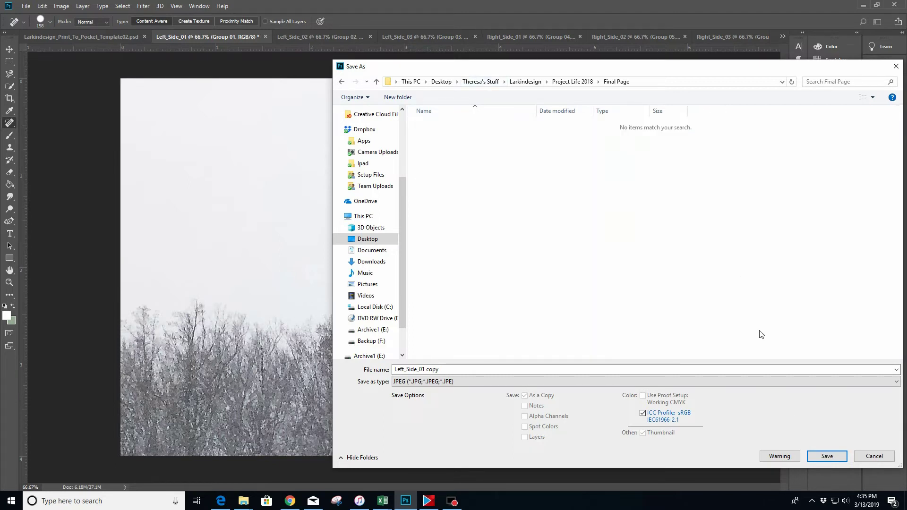
Step: Save Left_Side_01 copy, Left_Side_02 copy and Left_Side_03 copy in the Final Page folder as JPEGs at quality 11, Baseline Optimized
left_click(821, 457)
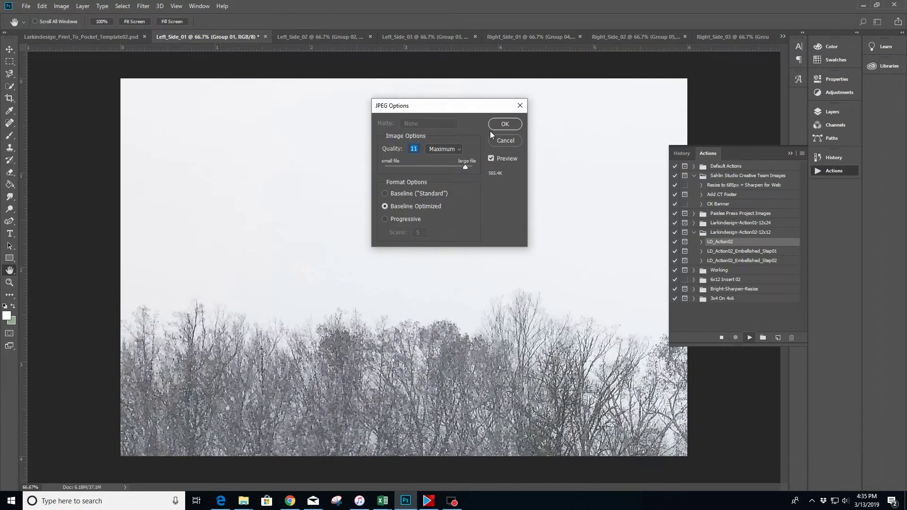
left_click(498, 124)
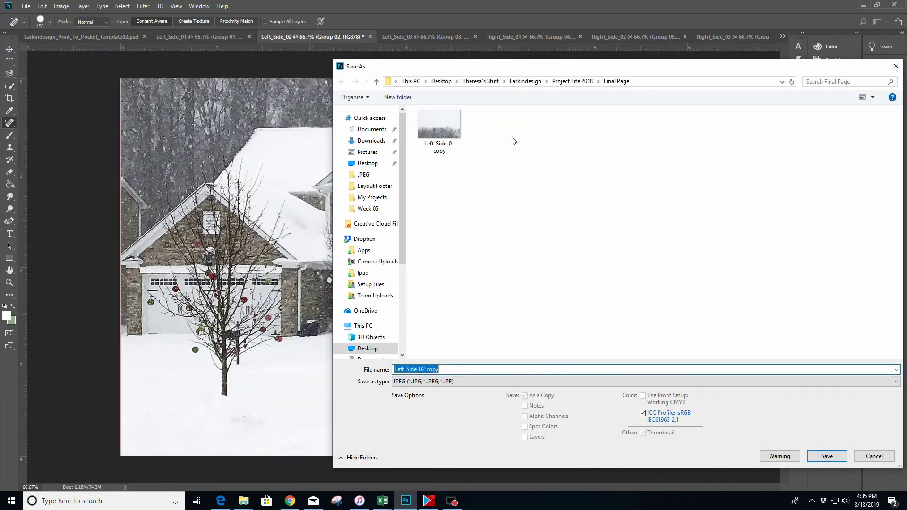
left_click(395, 370)
left_click(825, 456)
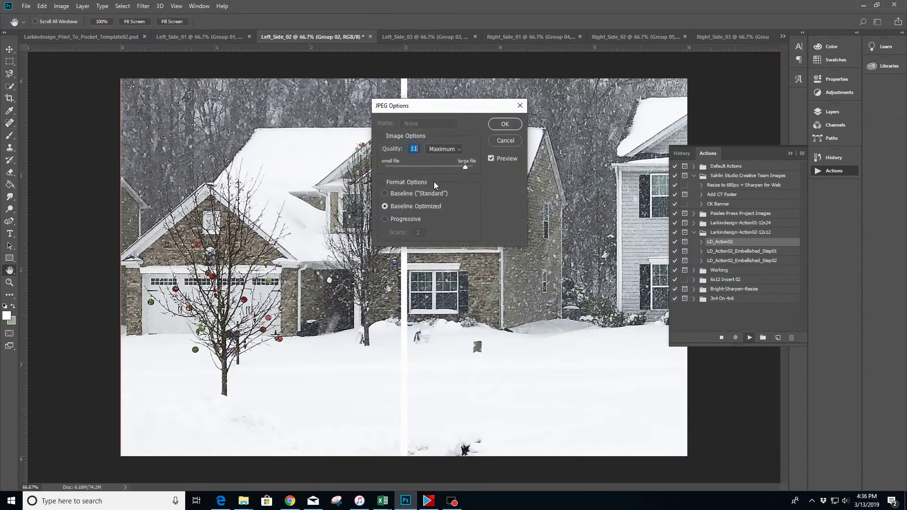
left_click(505, 123)
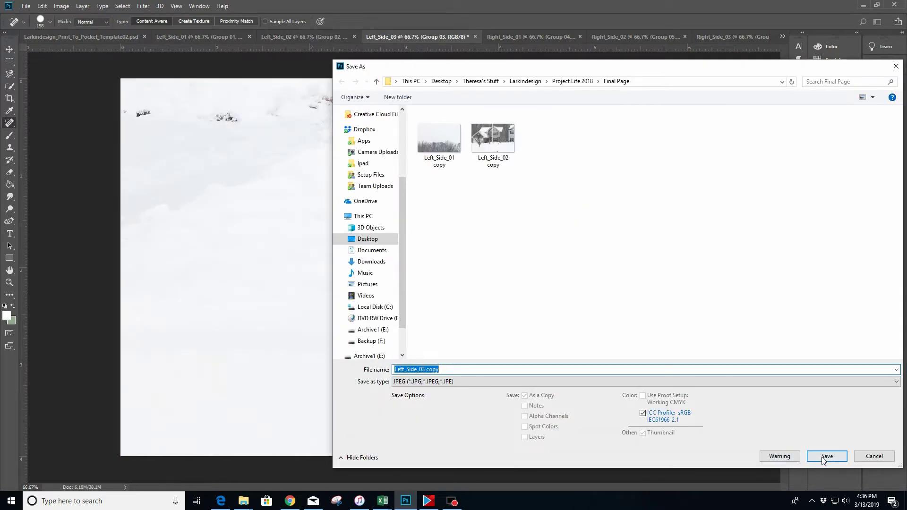
left_click(823, 458)
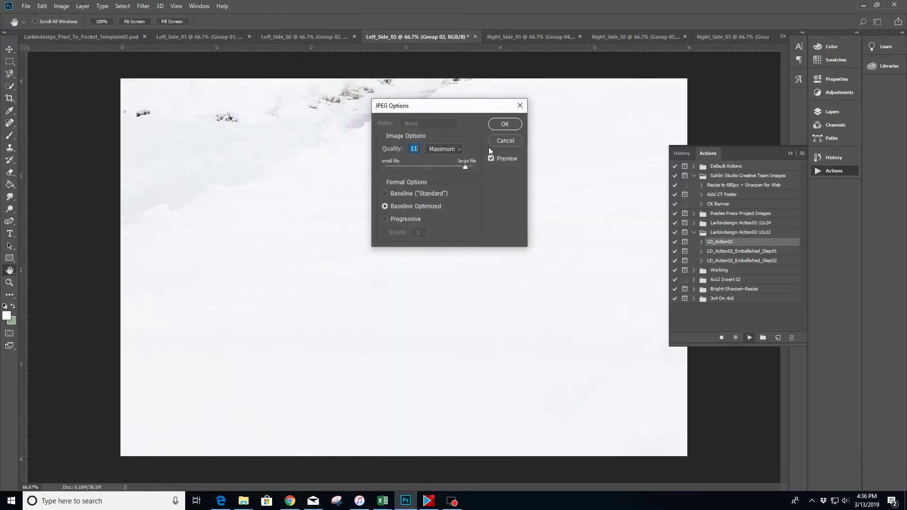
left_click(500, 125)
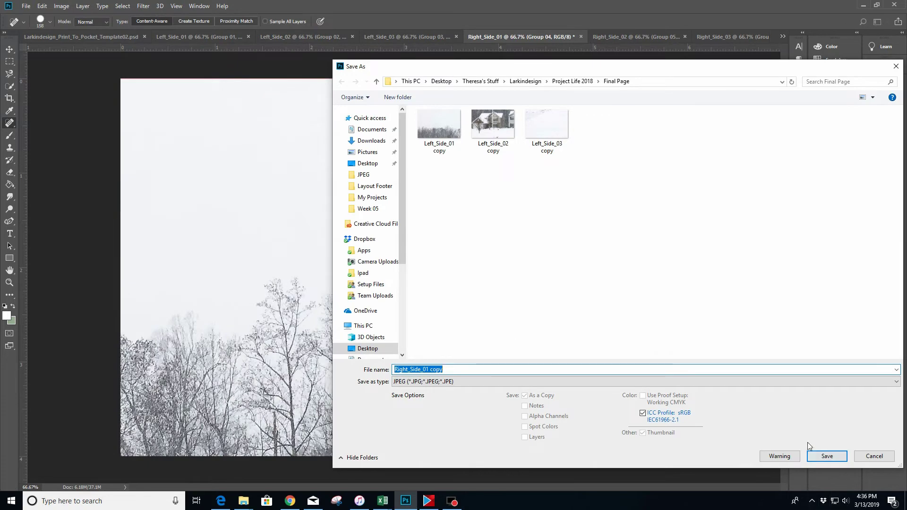
Step: Save Right_Side_01 copy, Right_Side_02 copy and Right_Side_03 copy in the Final Page folder as JPEGs at quality 11, Baseline Optimized
left_click(818, 456)
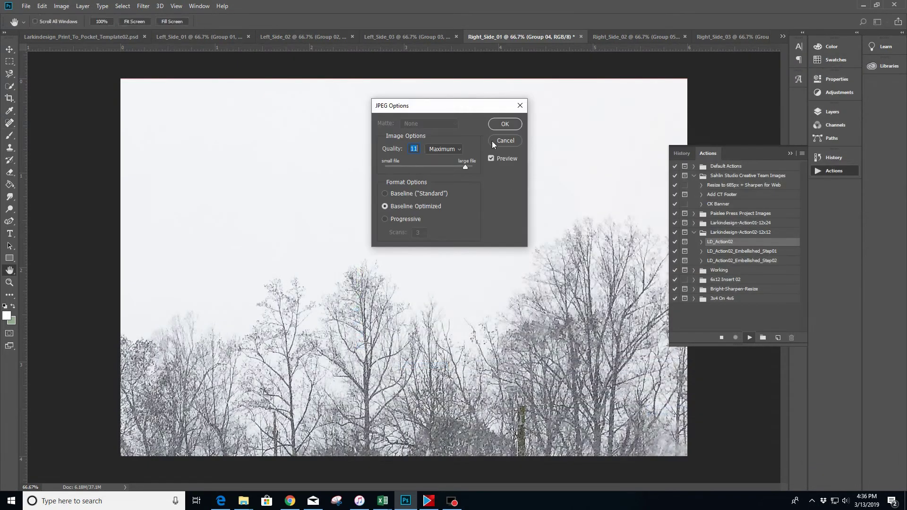
left_click(497, 124)
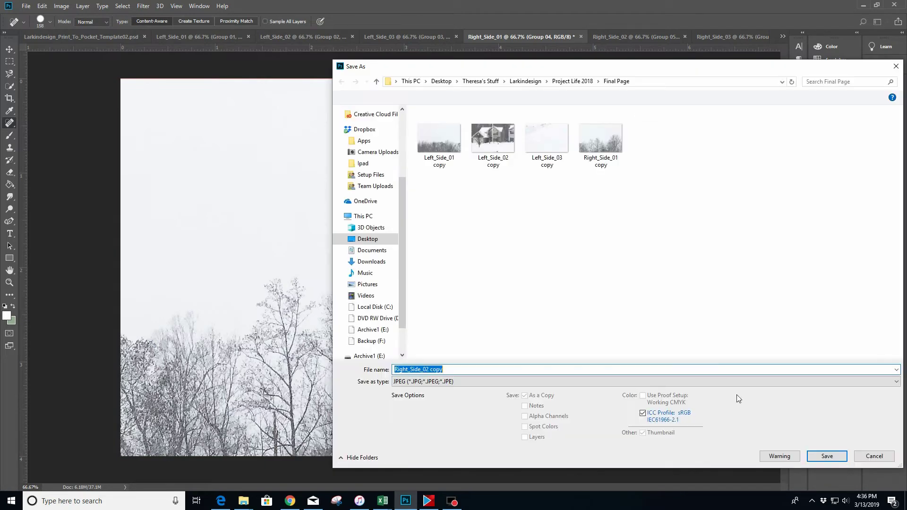
left_click(820, 457)
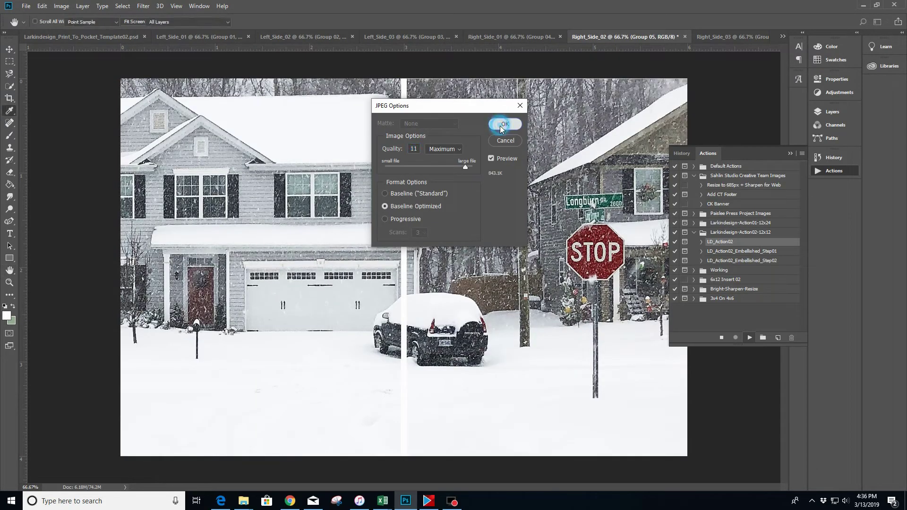
left_click(499, 125)
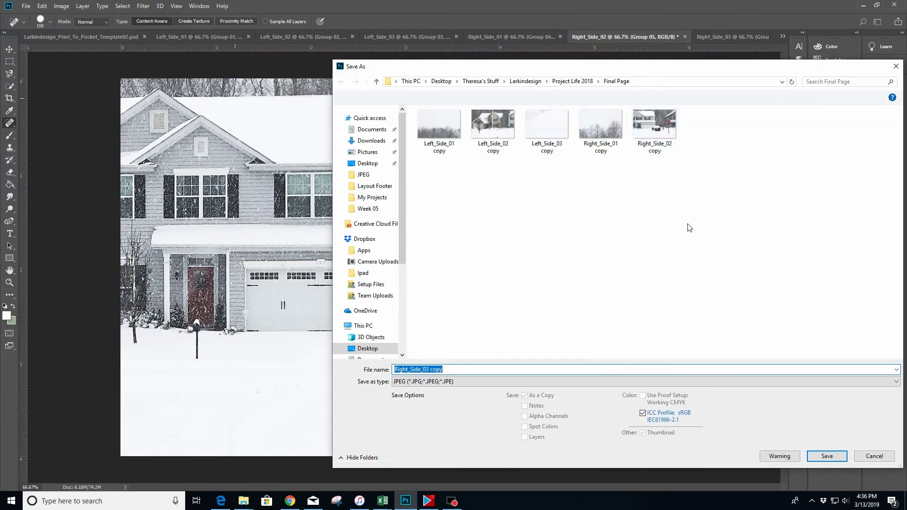
left_click(821, 456)
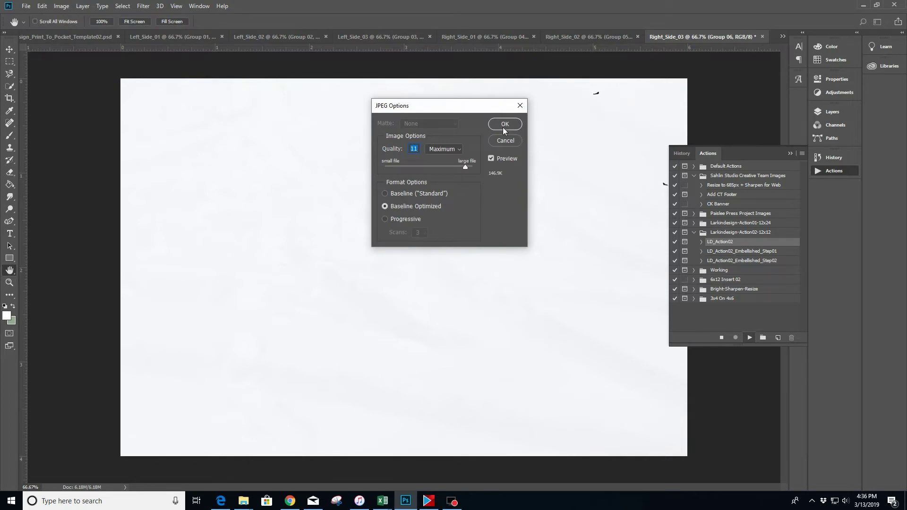
left_click(499, 125)
key("j")
key("ctrl+Tab")
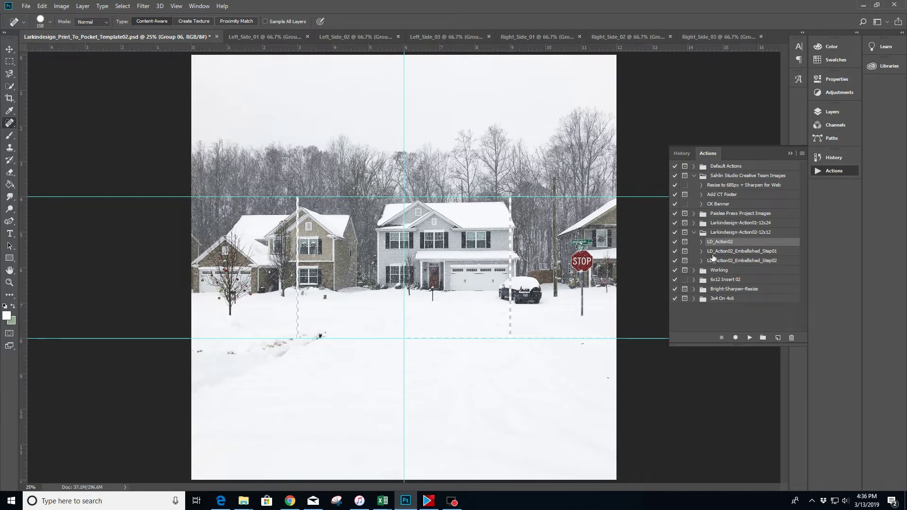
Step: Expand LD_Action02, look through its recorded commands to the end of the list, and collapse the actions view
left_click(702, 242)
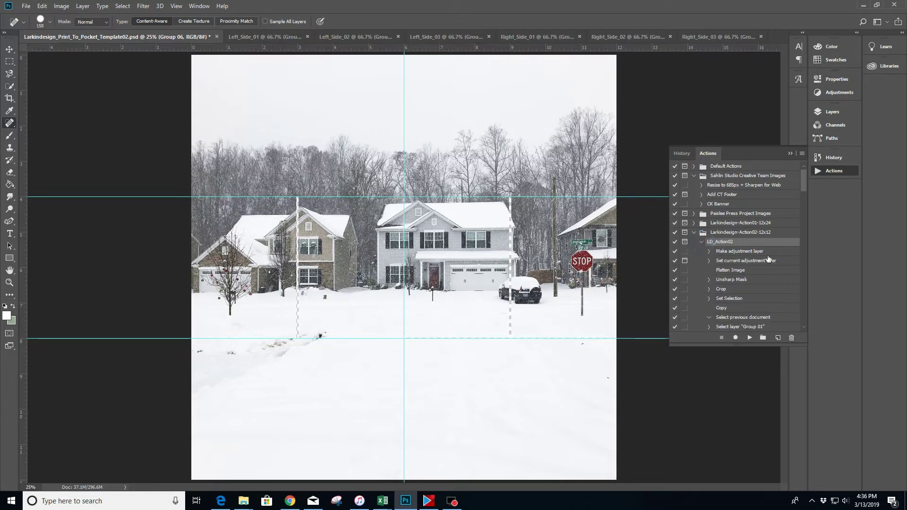
left_click_drag(804, 177, 816, 320)
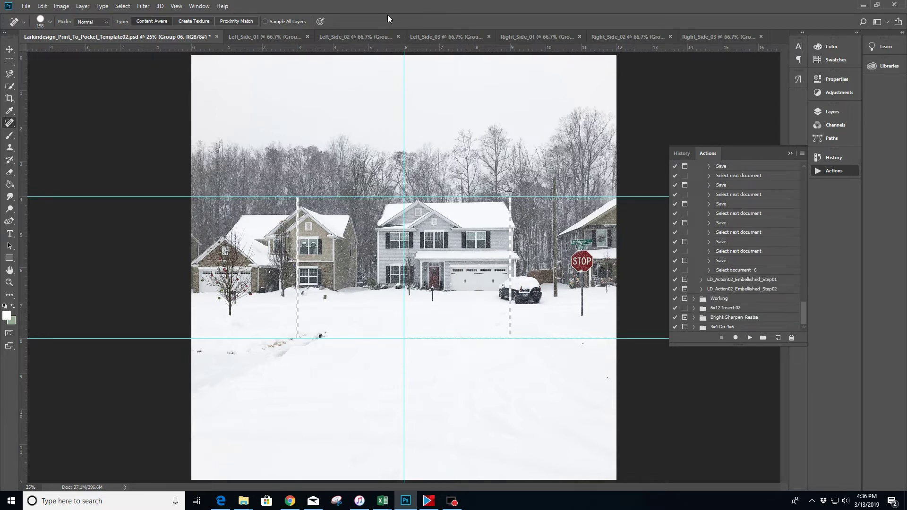
left_click(790, 154)
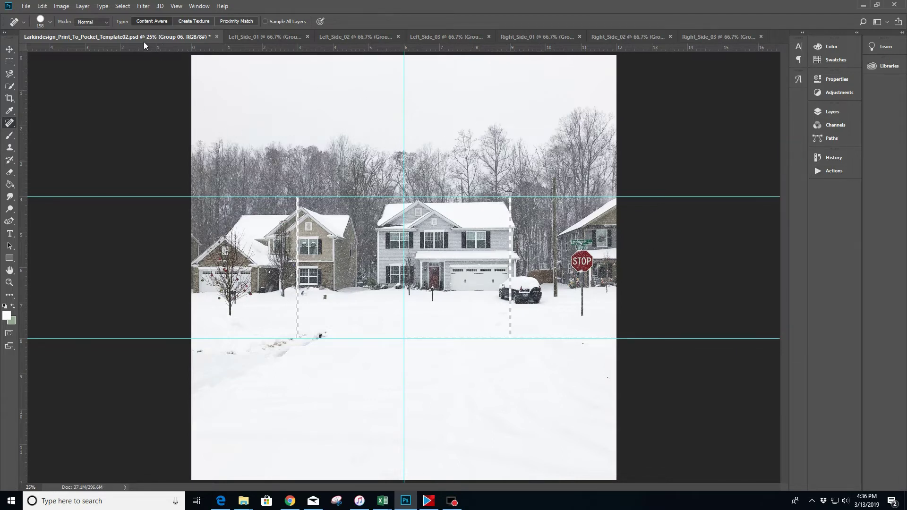
Step: Save the layered page as Larkindesign_Print_To_Pocket_Template02 in Photoshop format in Project Life 2018's Final Page folder
left_click(26, 5)
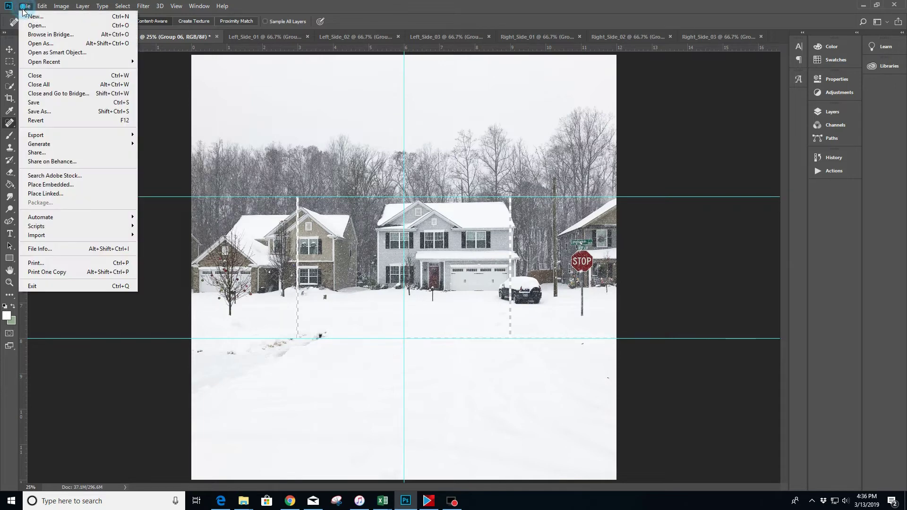
left_click(34, 102)
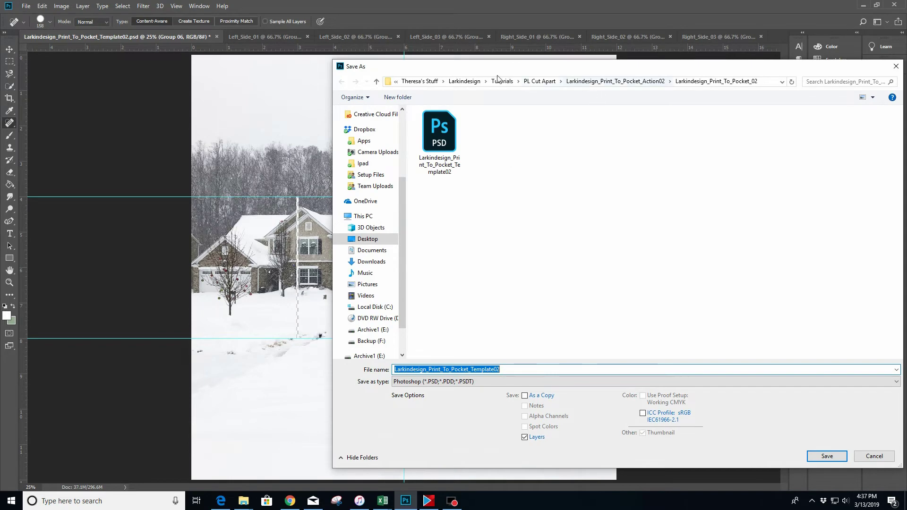
left_click(465, 81)
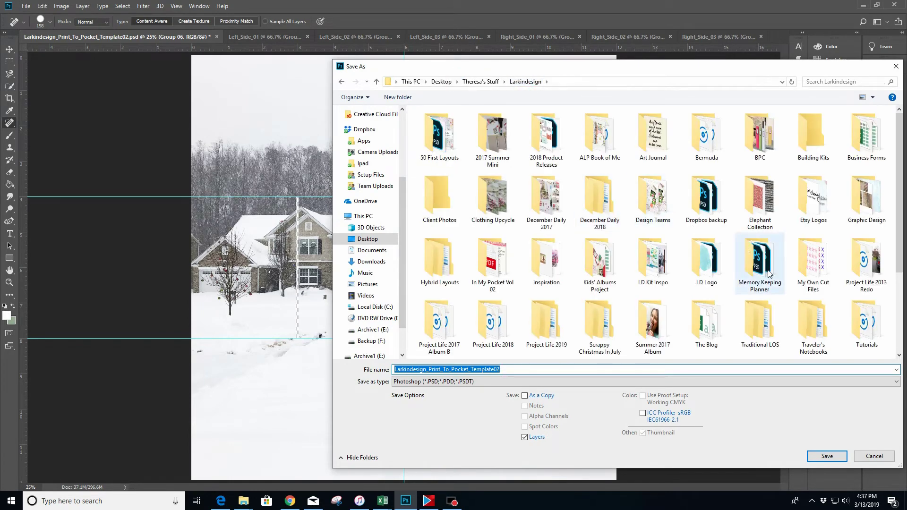
double_click(490, 328)
left_click(456, 144)
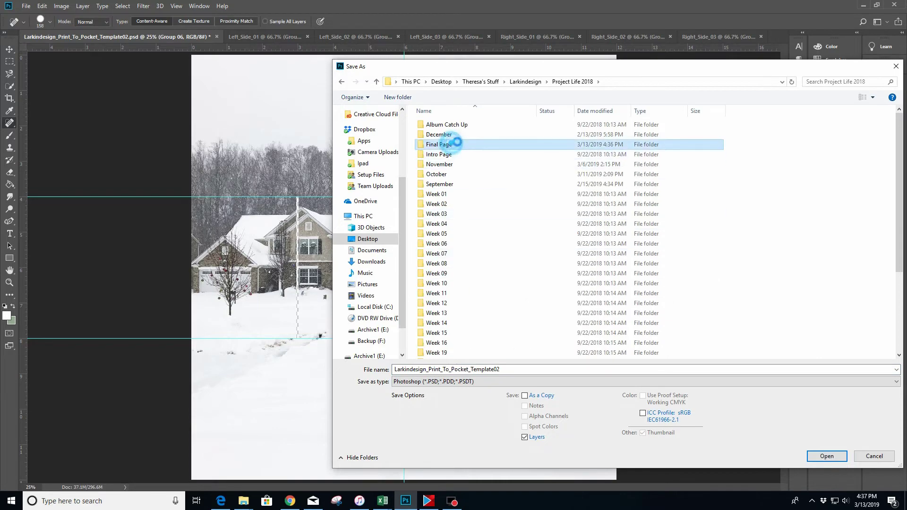
double_click(456, 144)
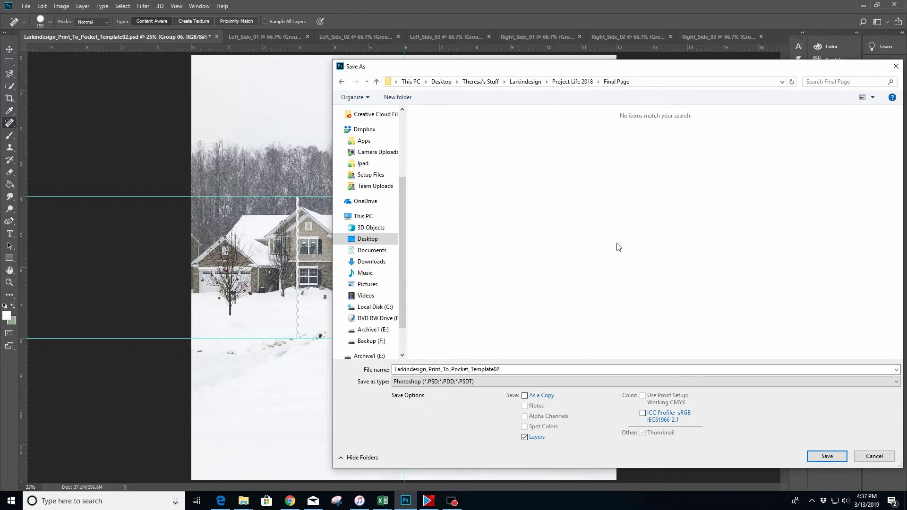
left_click(818, 457)
left_click(555, 141)
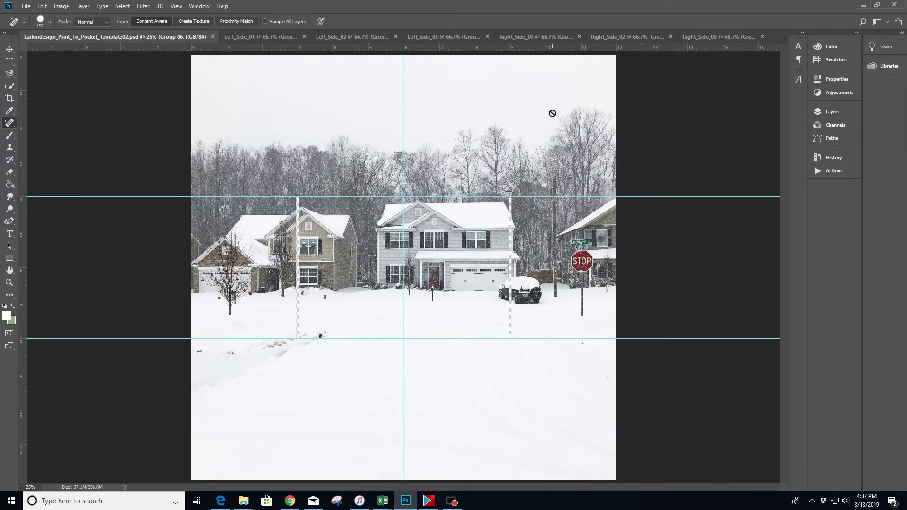
Step: Examine the layer stack of the Left_Side_01 document and select its Clip Photo 01 layer
left_click(248, 35)
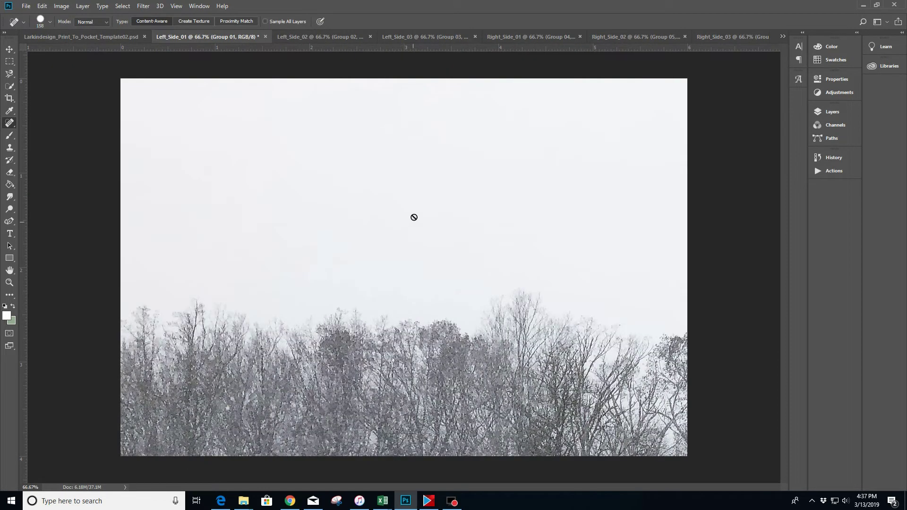
left_click(839, 114)
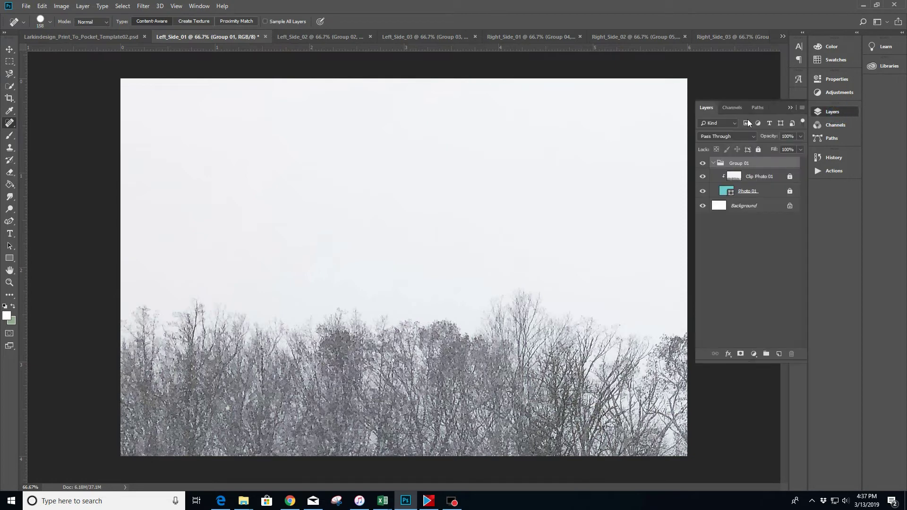
left_click(760, 178)
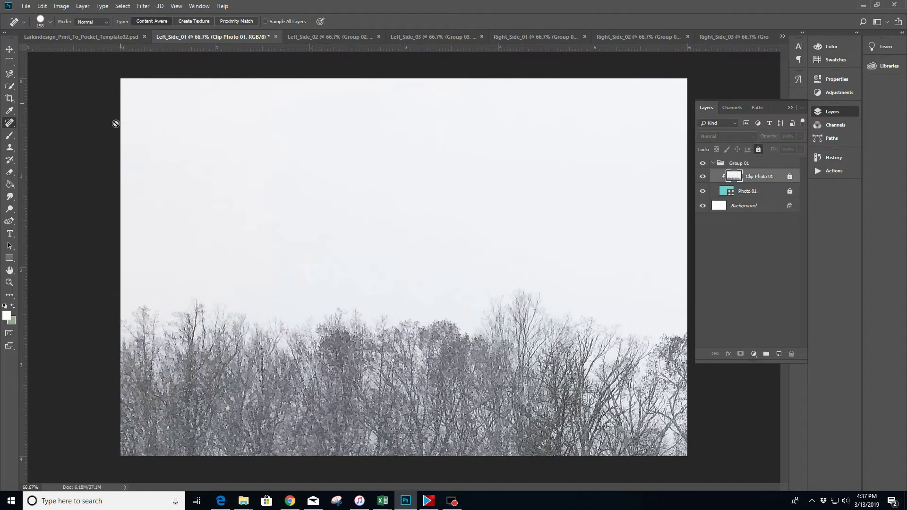
Step: Switch to the Left_Side_02 document and unlink its Clip Photo 02 layer
left_click(329, 38)
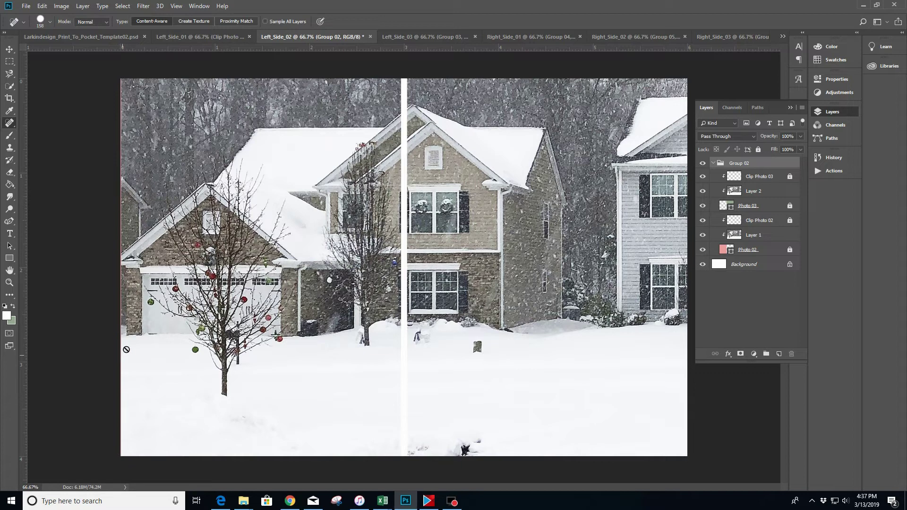
left_click(772, 252)
left_click(786, 253)
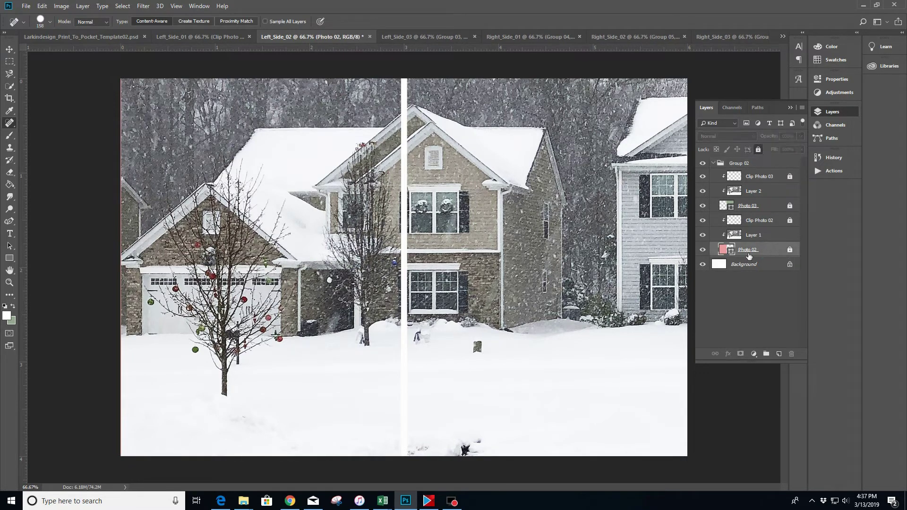
right_click(791, 252)
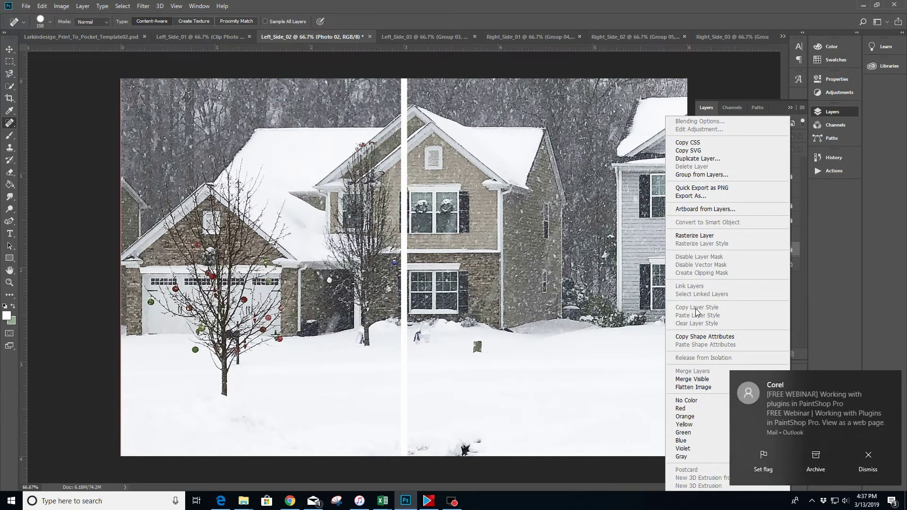
left_click(863, 446)
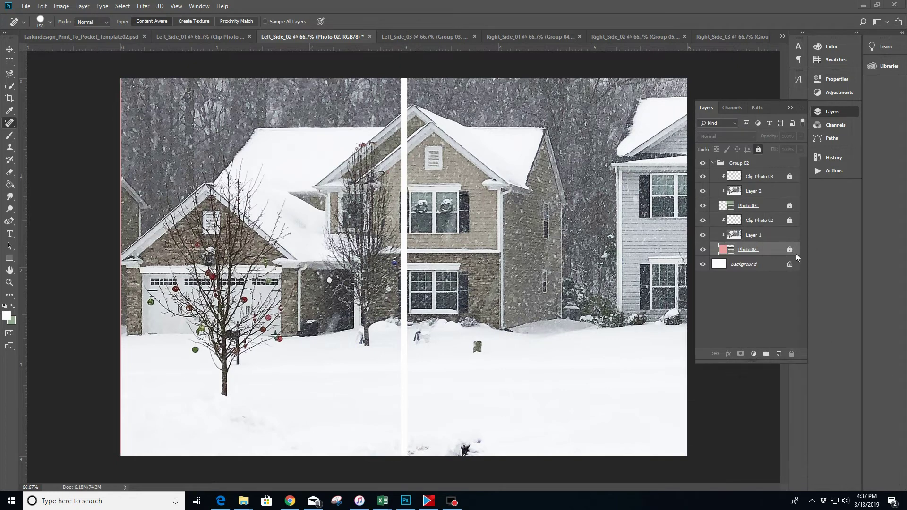
right_click(770, 254)
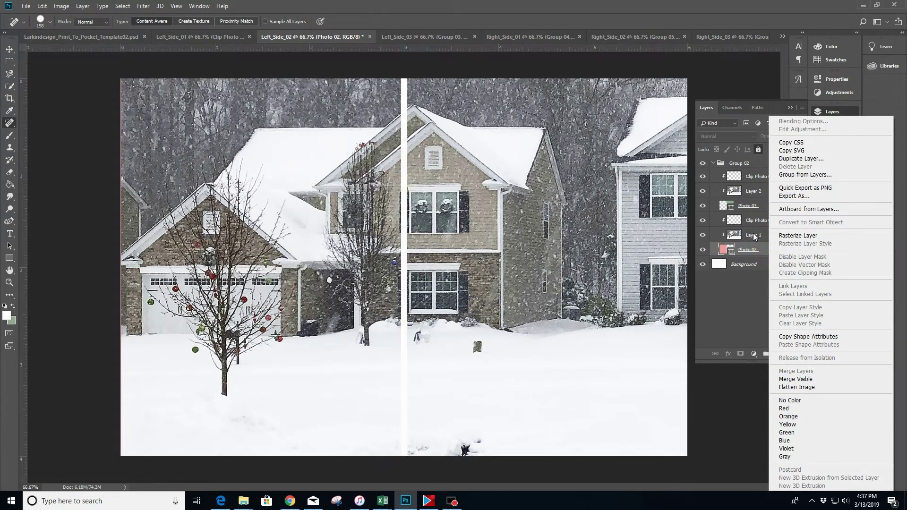
left_click(737, 291)
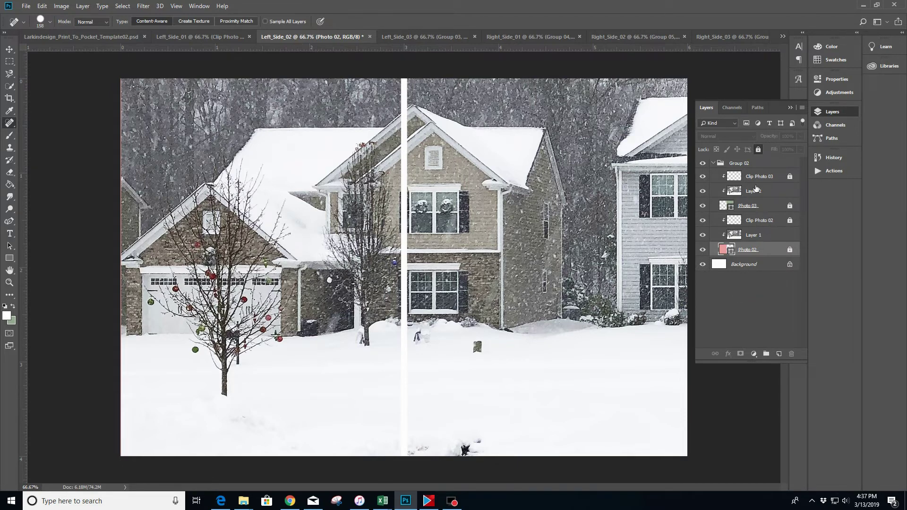
left_click(768, 226)
right_click(769, 226)
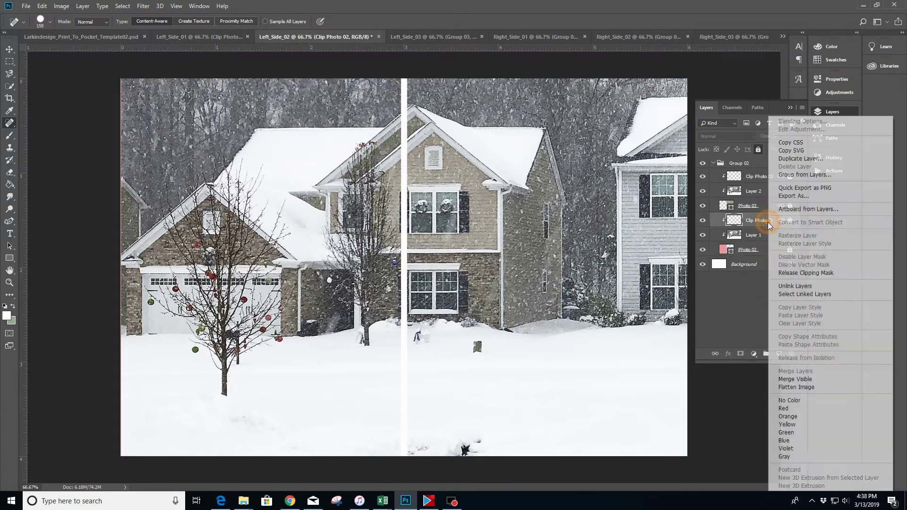
left_click(793, 287)
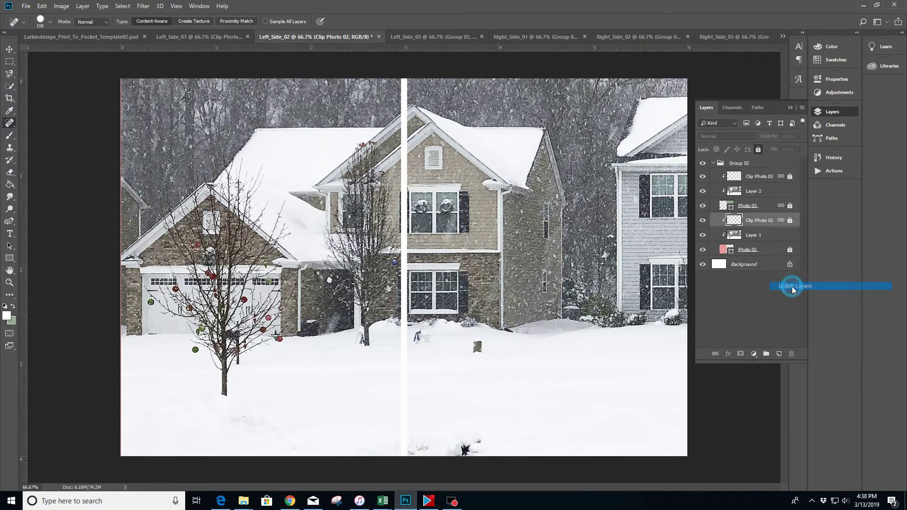
Step: Unlock the Photo 02 and Clip Photo 02 layers in Group 02
left_click(770, 251)
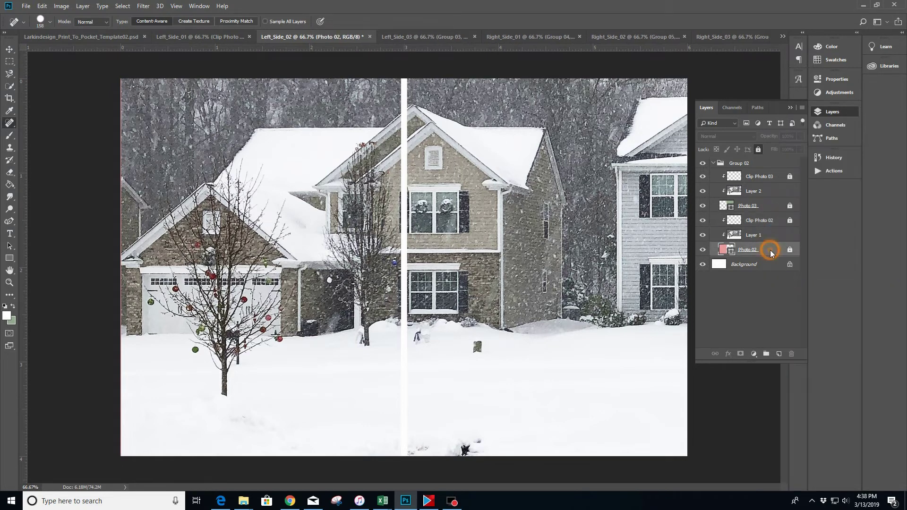
right_click(772, 253)
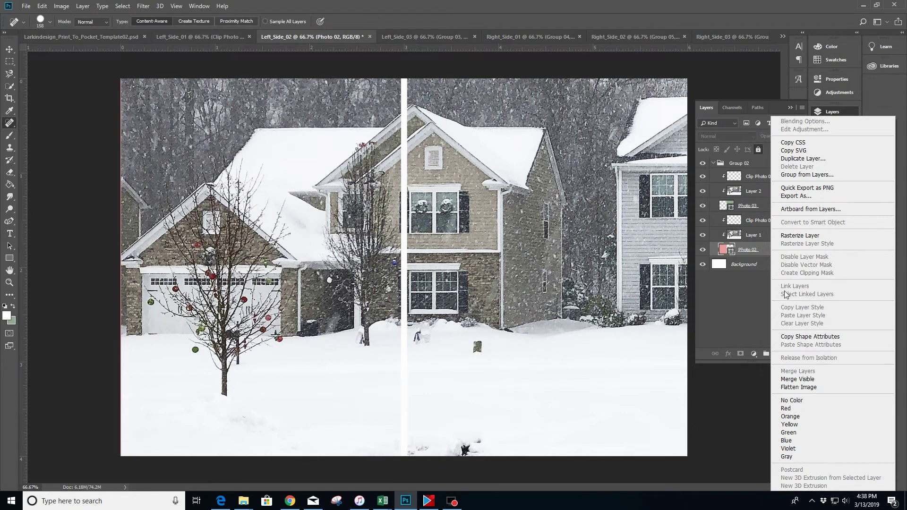
left_click(755, 257)
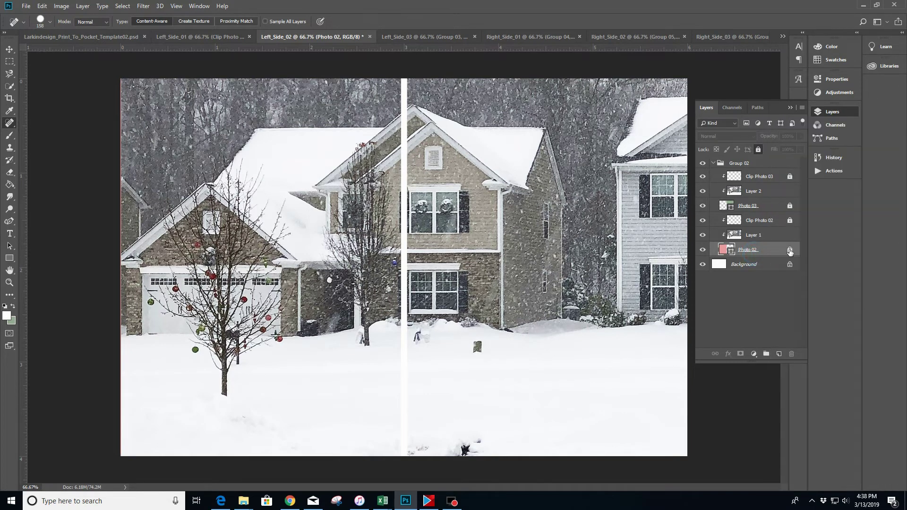
left_click(790, 251)
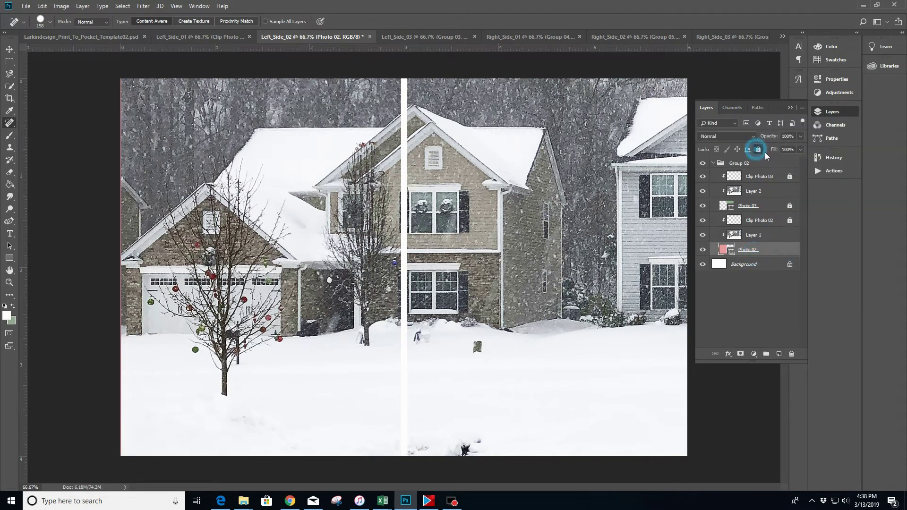
left_click(758, 150)
left_click(762, 224)
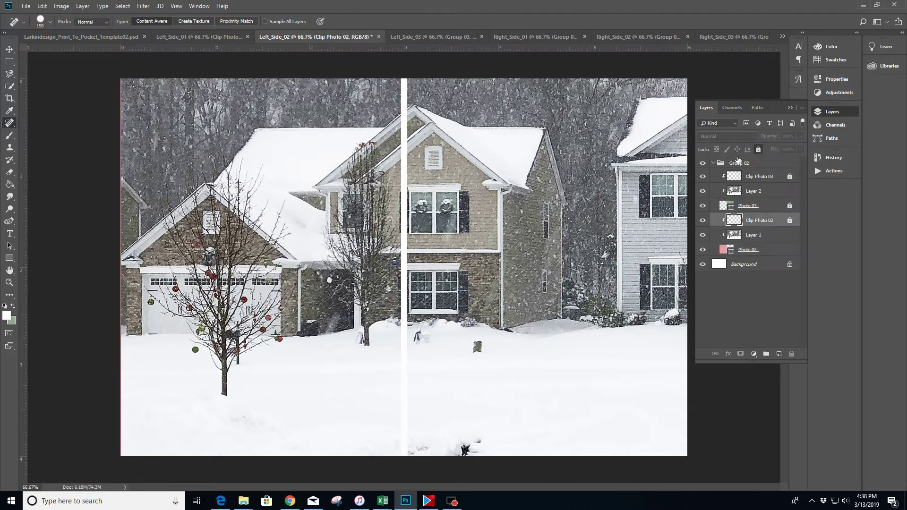
left_click(758, 149)
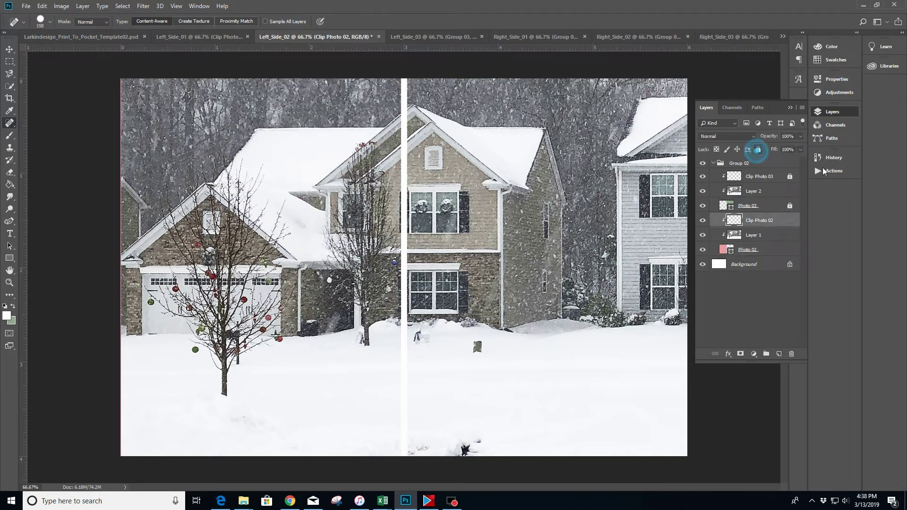
Step: Unlock the Photo 03 and Clip Photo 03 layers in Group 02
left_click(784, 204)
key("ctrl+/")
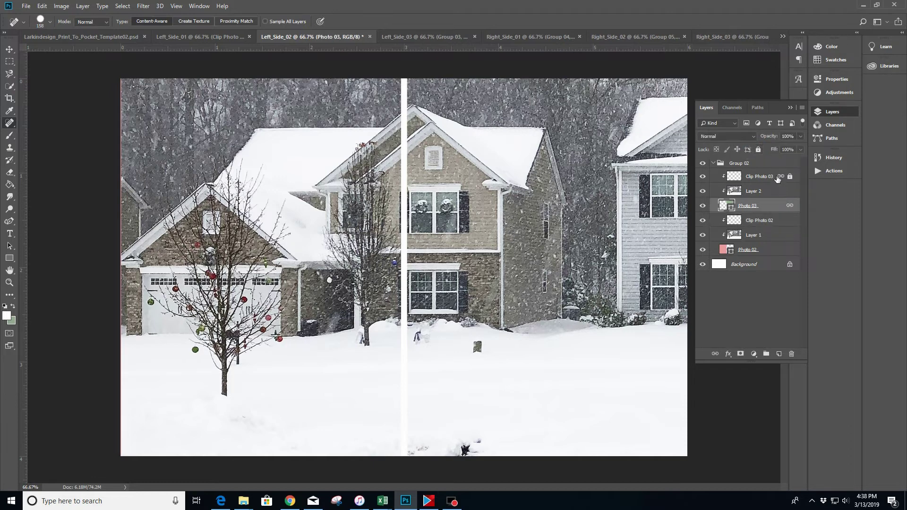
left_click(776, 179)
left_click(758, 150)
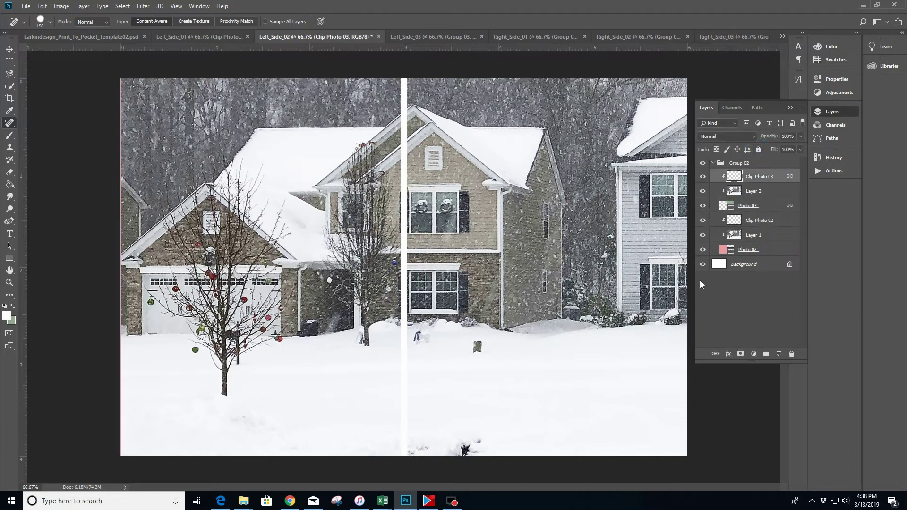
Step: Remove the link between the Photo 03 and Clip Photo 03 layers
left_click(772, 207)
right_click(773, 209)
left_click(797, 287)
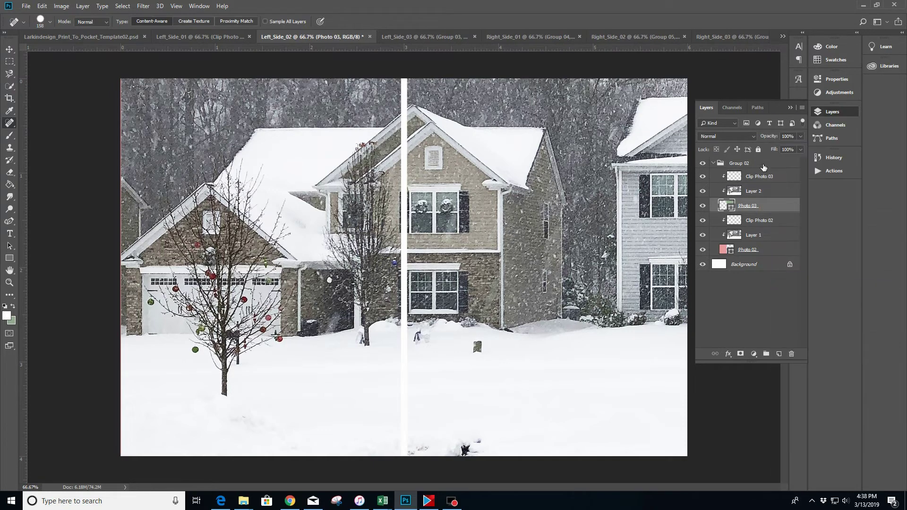
Step: Nudge the Layer 1 photo in Group 02 slightly to the left with the Move tool
left_click(770, 247)
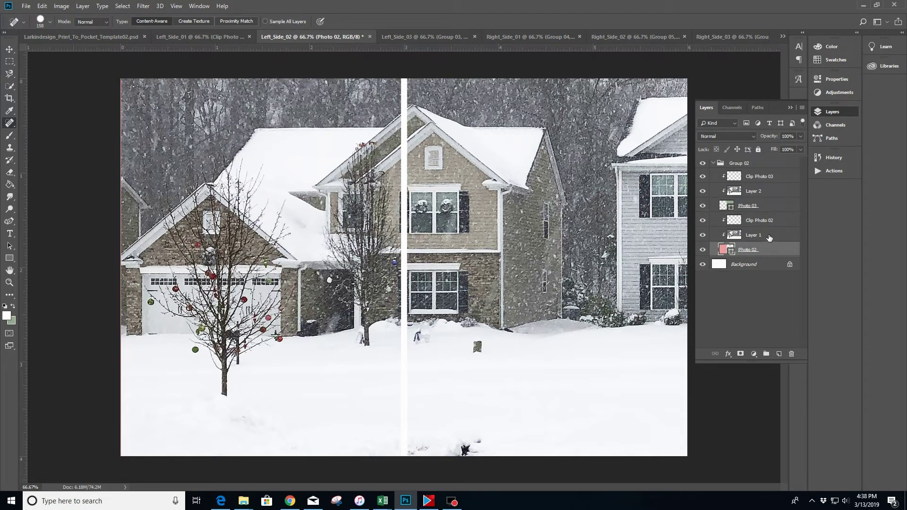
left_click(769, 236)
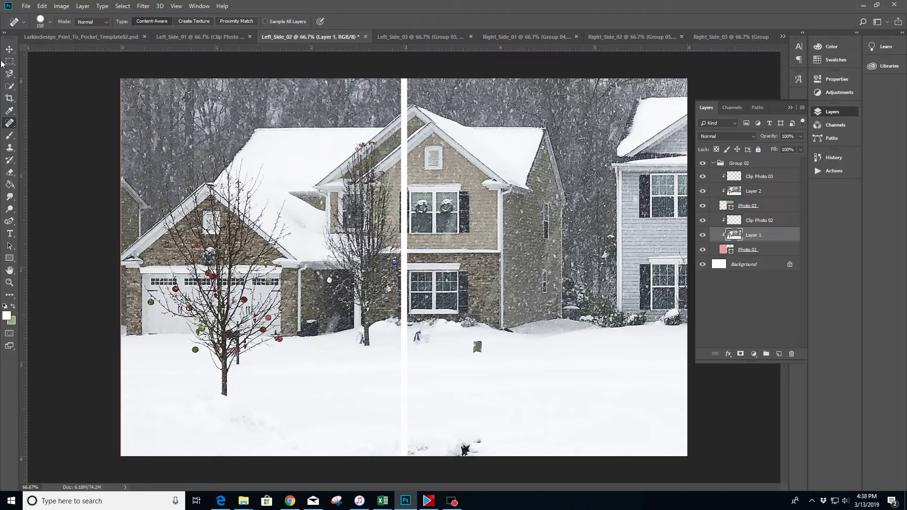
left_click(9, 49)
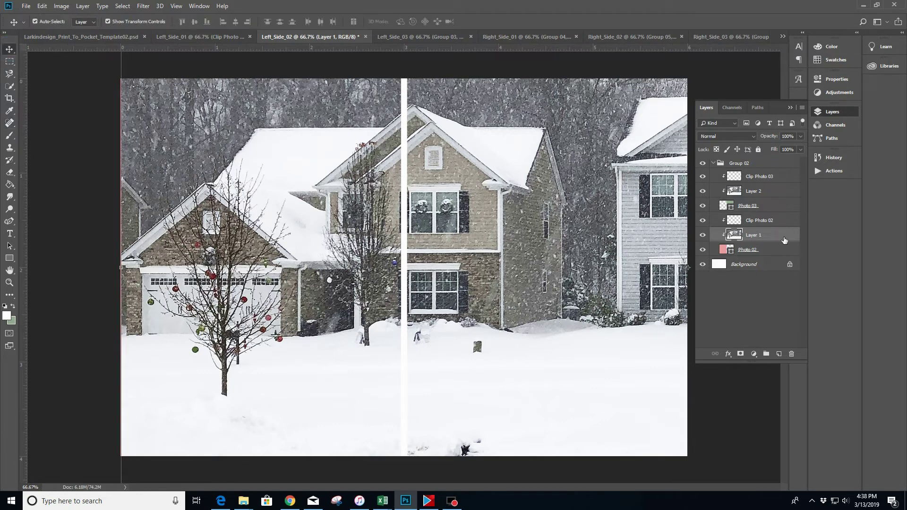
key("Left")
key("Left")
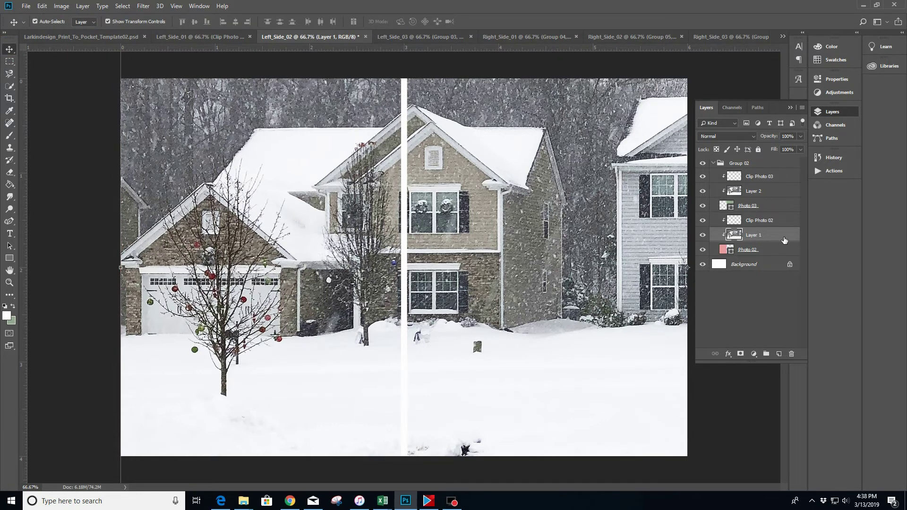
key("Left")
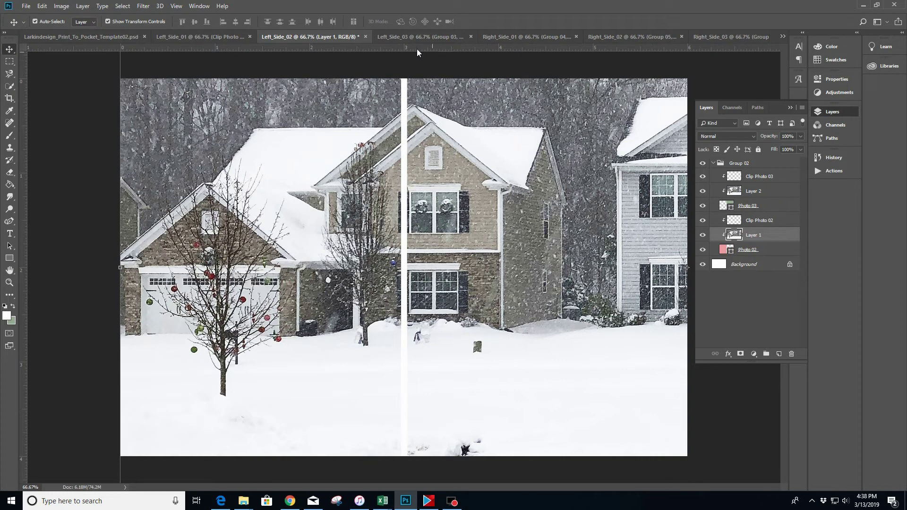
Step: Save Left_Side_02 as a JPEG in the Final Page folder at quality 11, Baseline Optimized
left_click(26, 6)
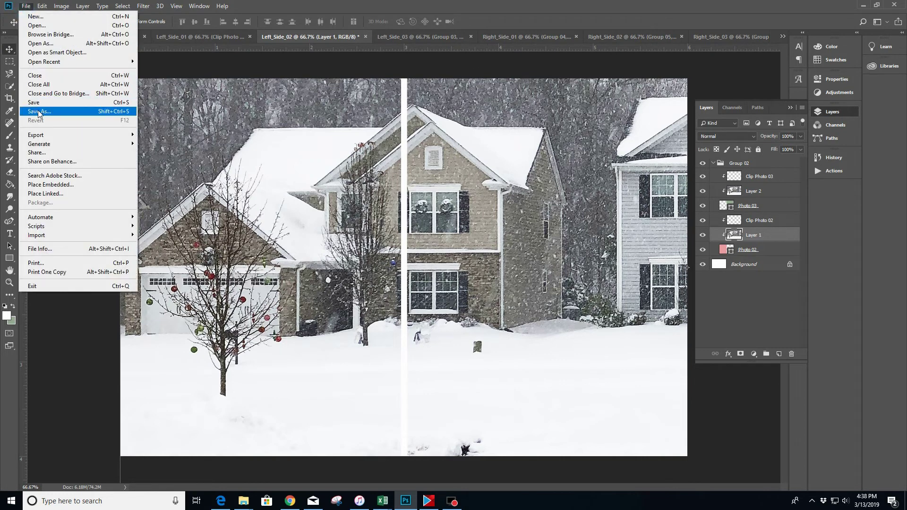
left_click(38, 112)
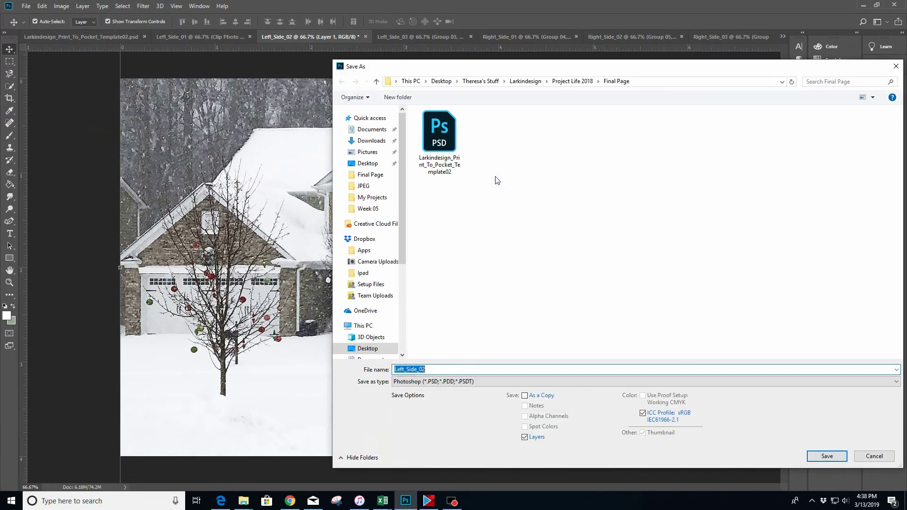
left_click(433, 384)
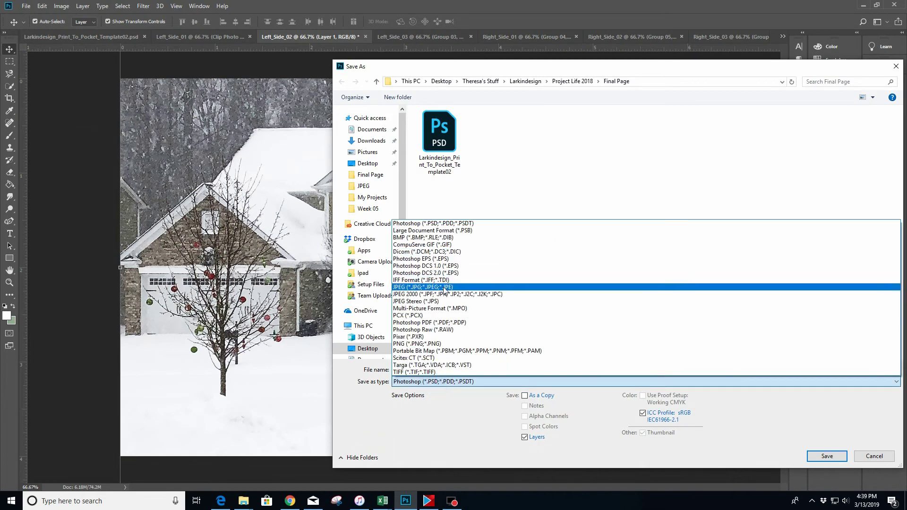
left_click(444, 287)
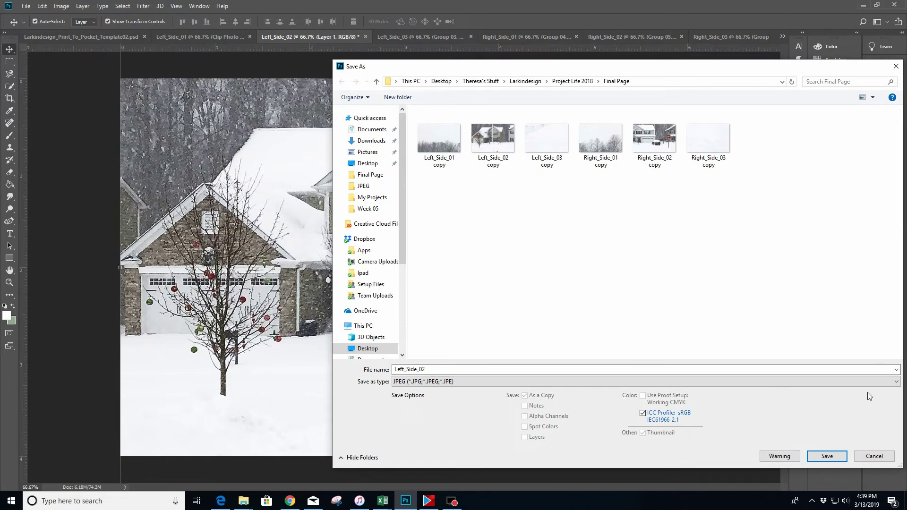
left_click(827, 457)
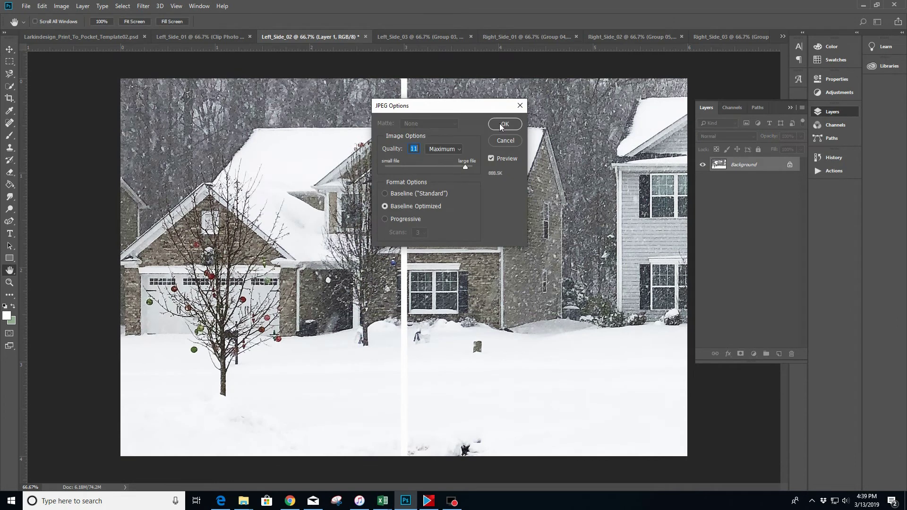
left_click(504, 126)
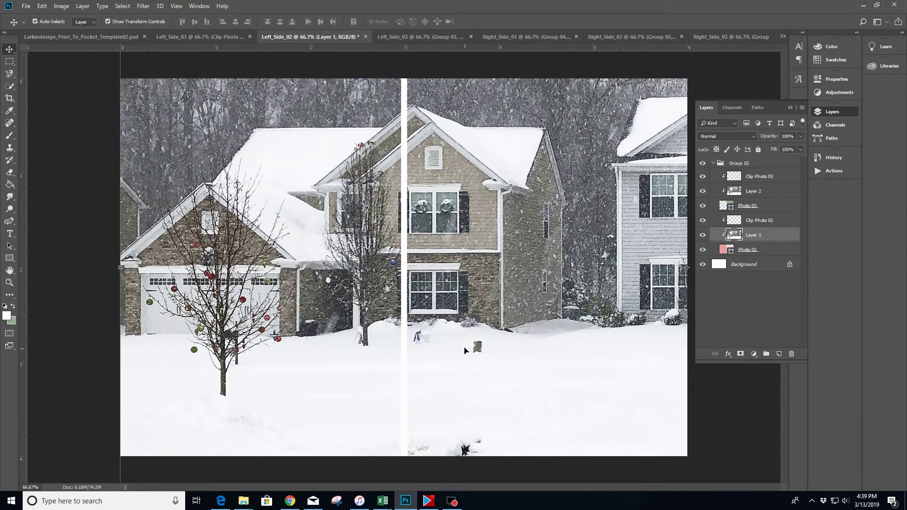
Step: Switch to the Right_Side_01 document, unlock its Clip Photo 05 and Photo 05 layers, and select Clip Photo 05
left_click(412, 36)
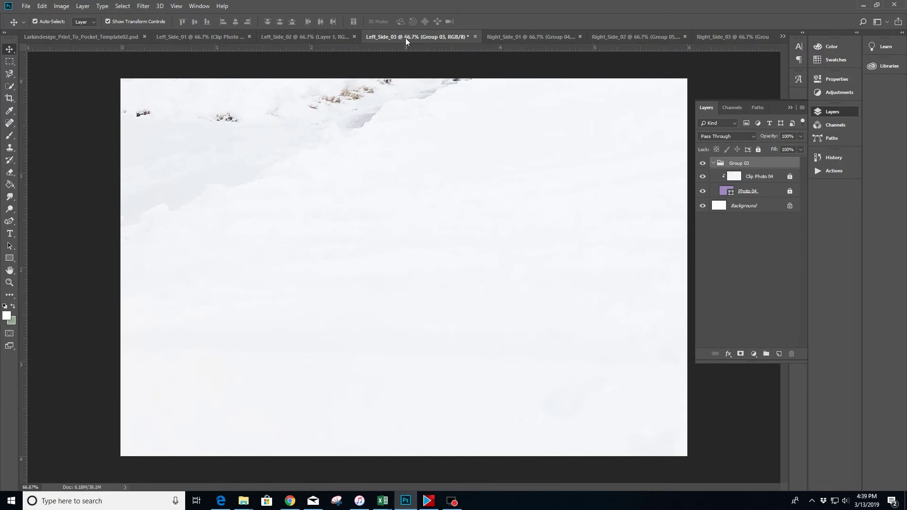
left_click(517, 36)
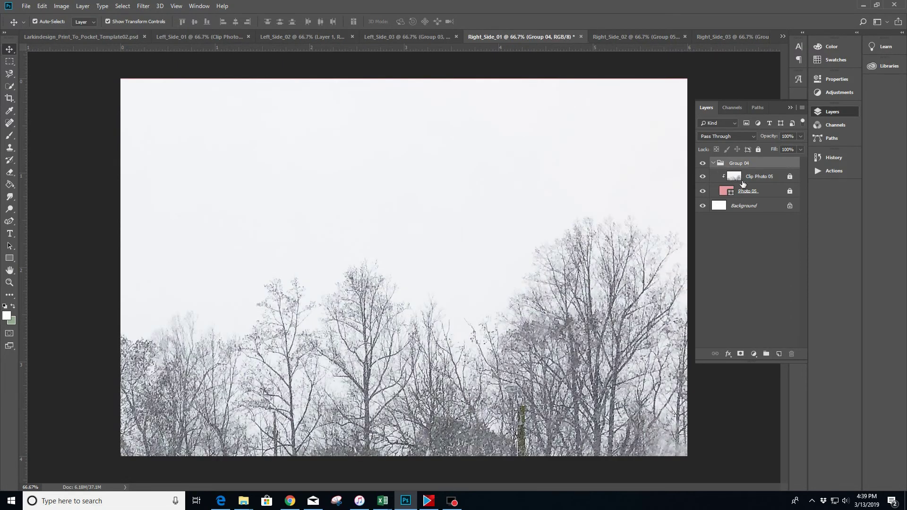
left_click(789, 177)
left_click(789, 191)
right_click(767, 191)
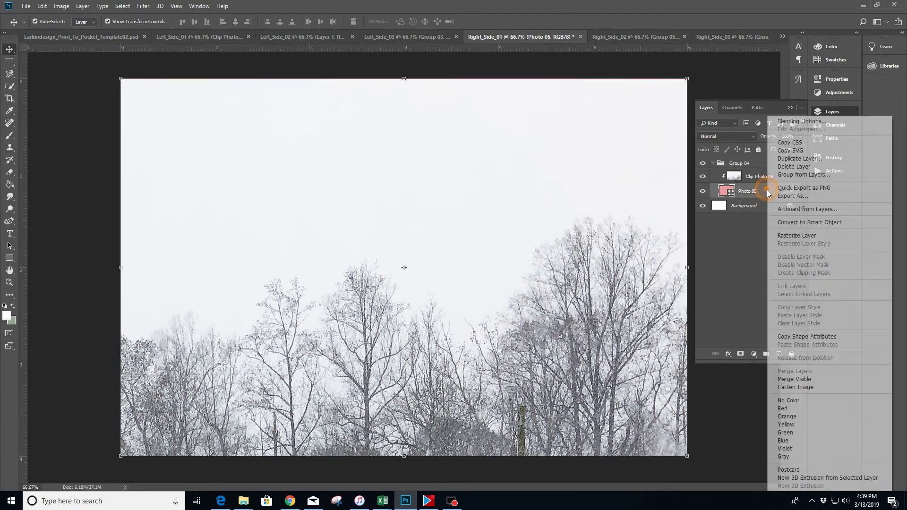
left_click(751, 182)
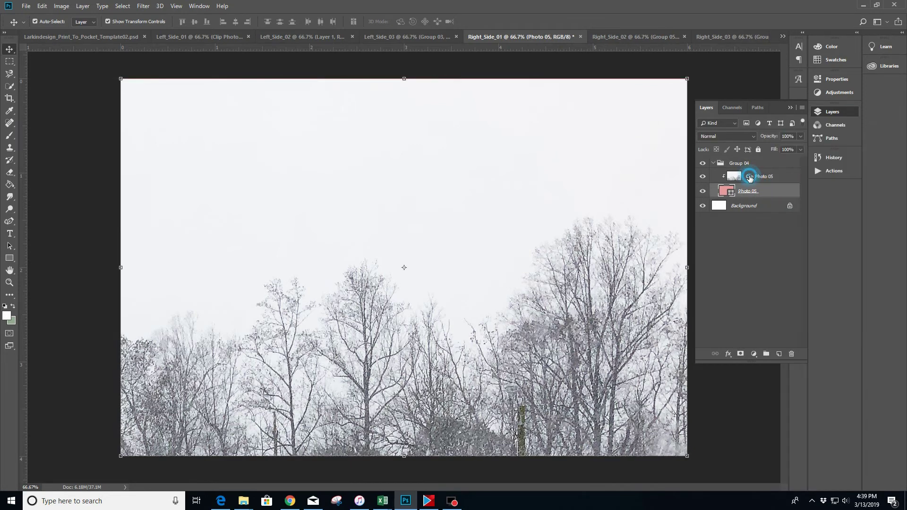
left_click(759, 177)
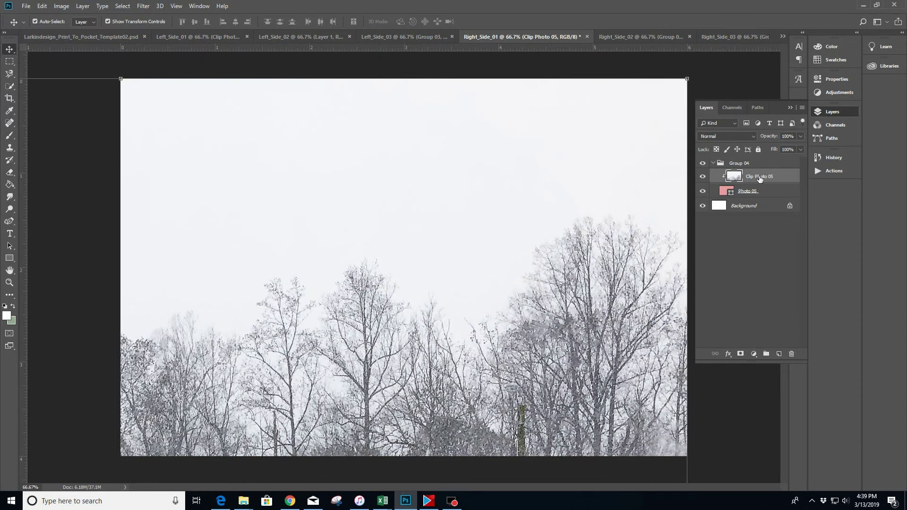
Step: Save Right_Side_01 as a JPEG in the Final Page folder, accepting the offered JPEG options
left_click(26, 5)
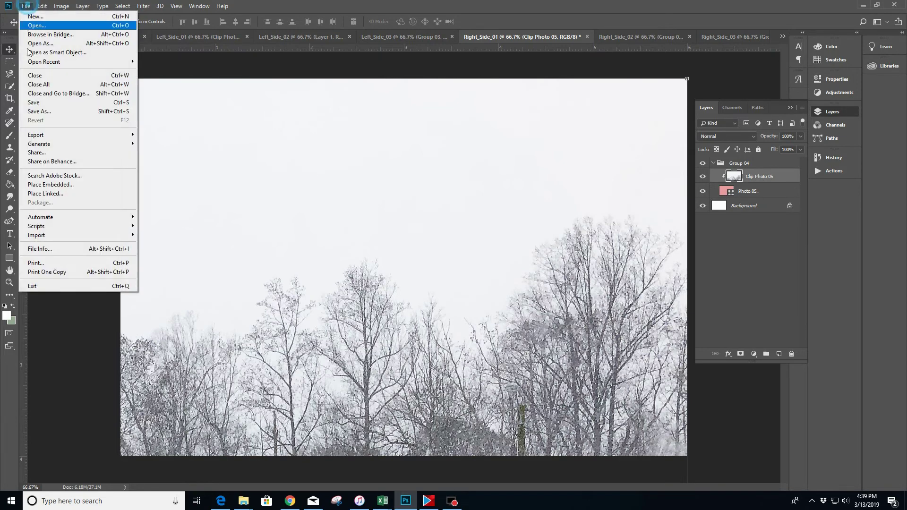
left_click(49, 112)
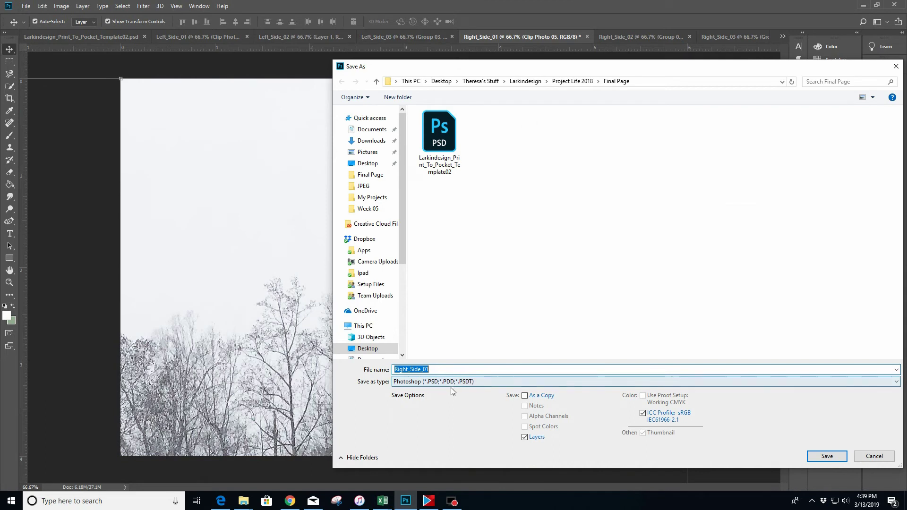
left_click(449, 382)
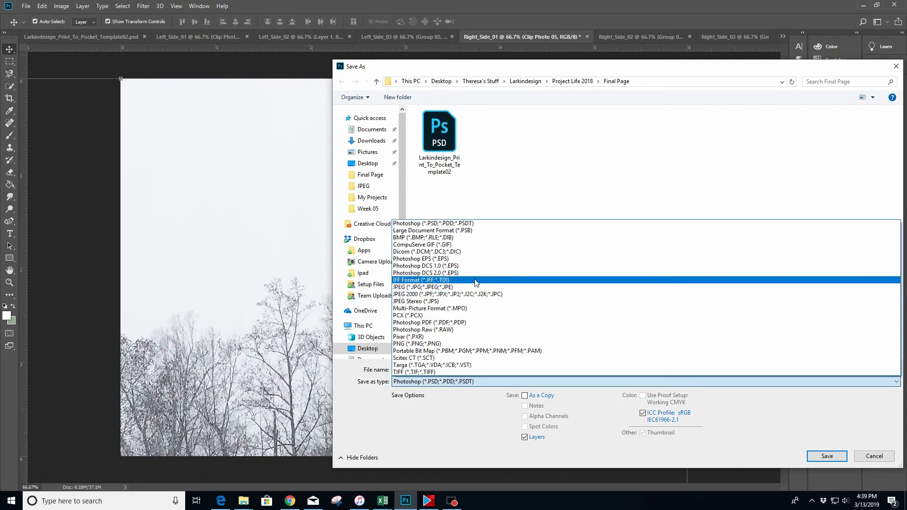
left_click(449, 286)
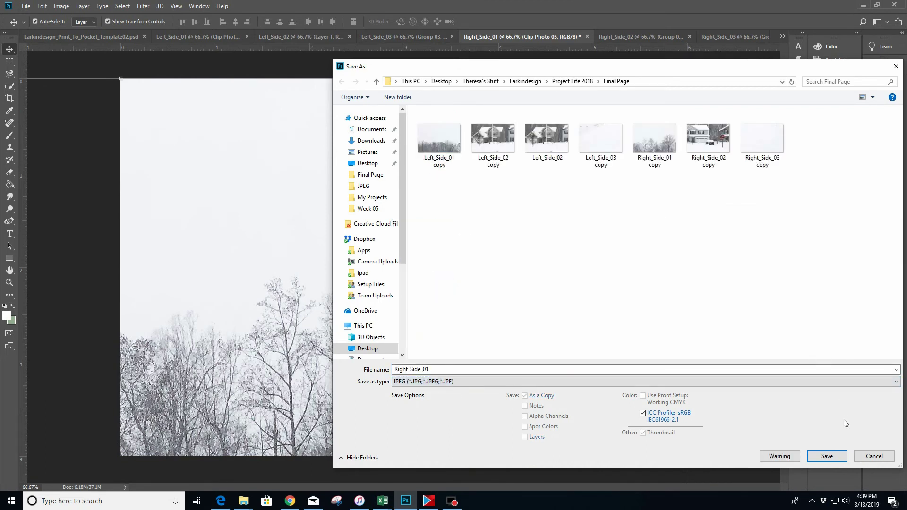
left_click(823, 454)
left_click(500, 123)
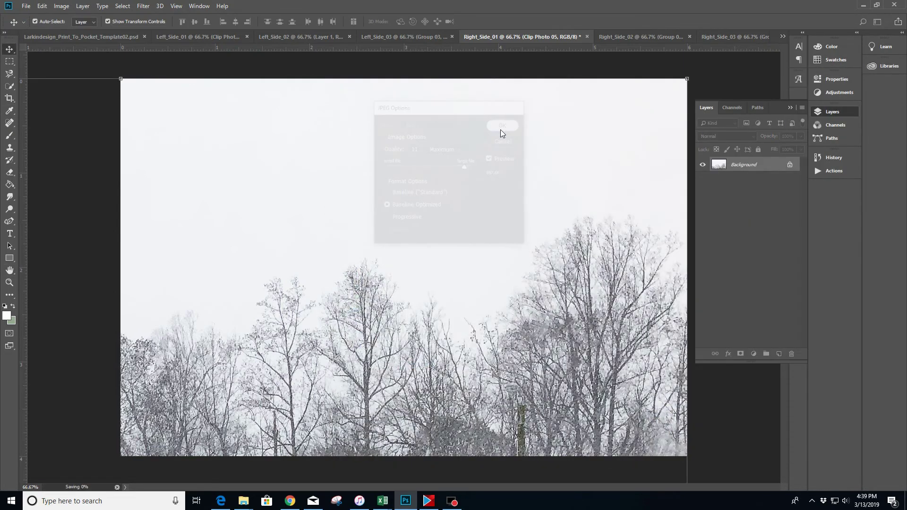
Step: Switch to the Right_Side_02 document and unlock the Photo 06, Clip Photo 06, Photo 07 and Clip Photo 07 layers in Group 05
left_click(629, 37)
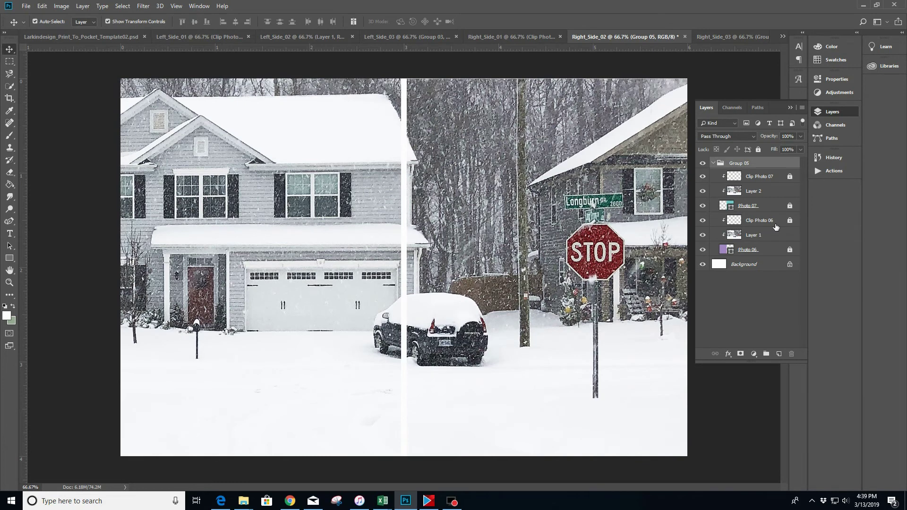
left_click(789, 206)
left_click(789, 220)
left_click(789, 250)
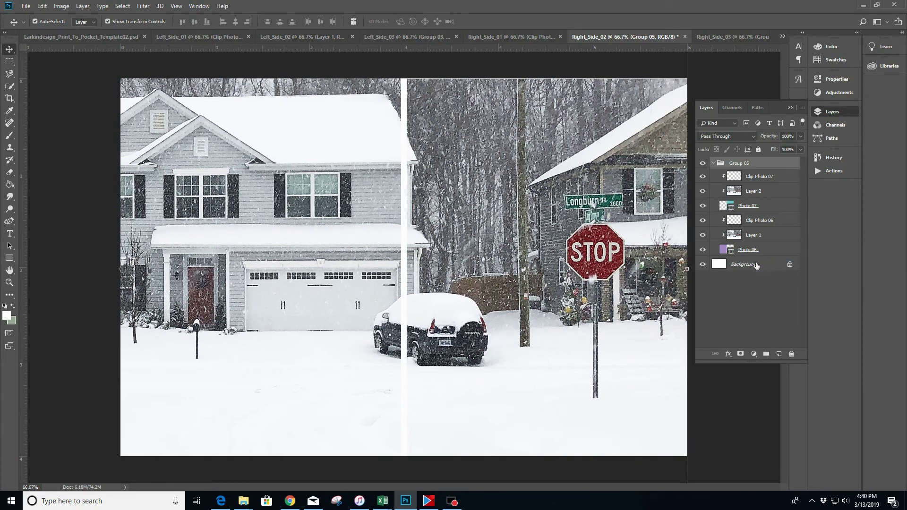
Step: Fine-tune the vertical position of Layer 1 in Group 05 and nudge Layer 2 slightly upward
left_click(764, 237)
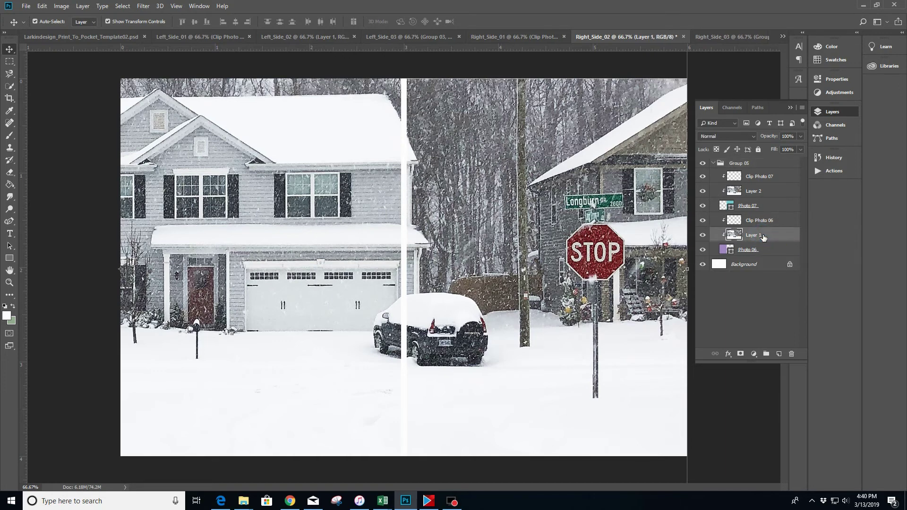
key("Up")
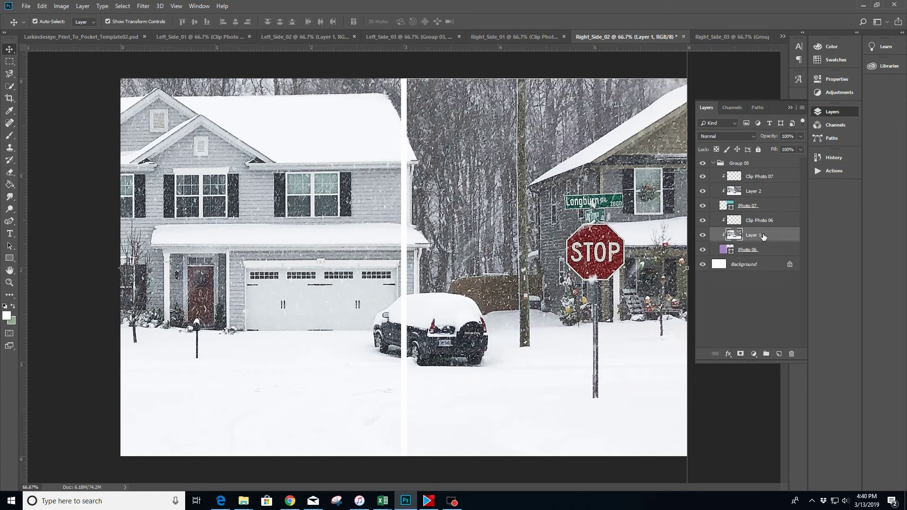
key("Down")
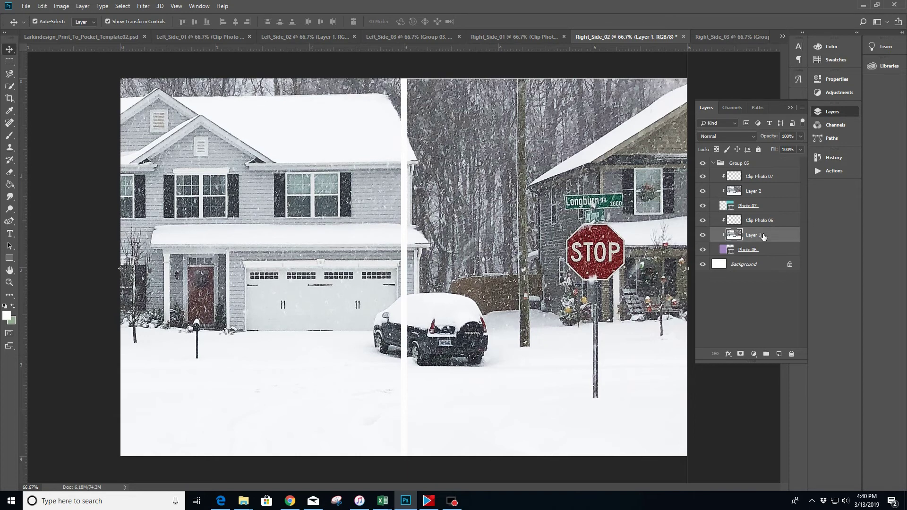
left_click(766, 193)
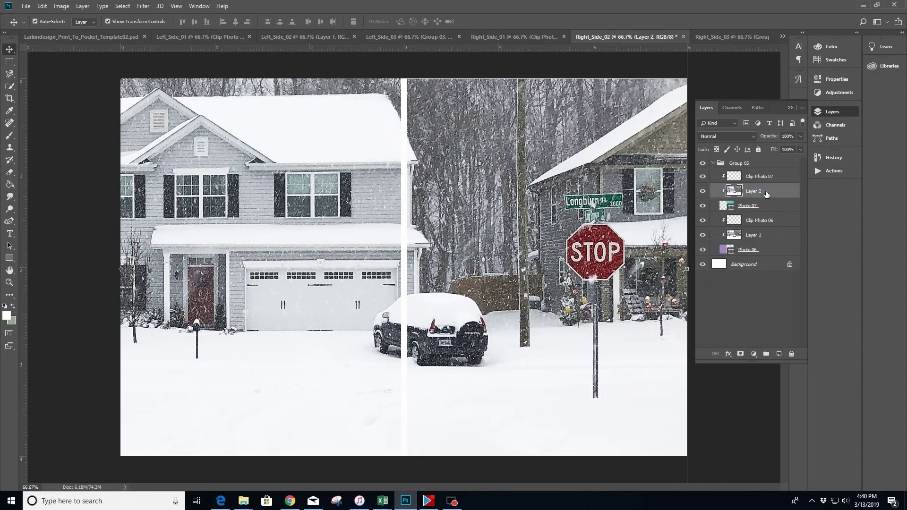
key("Up")
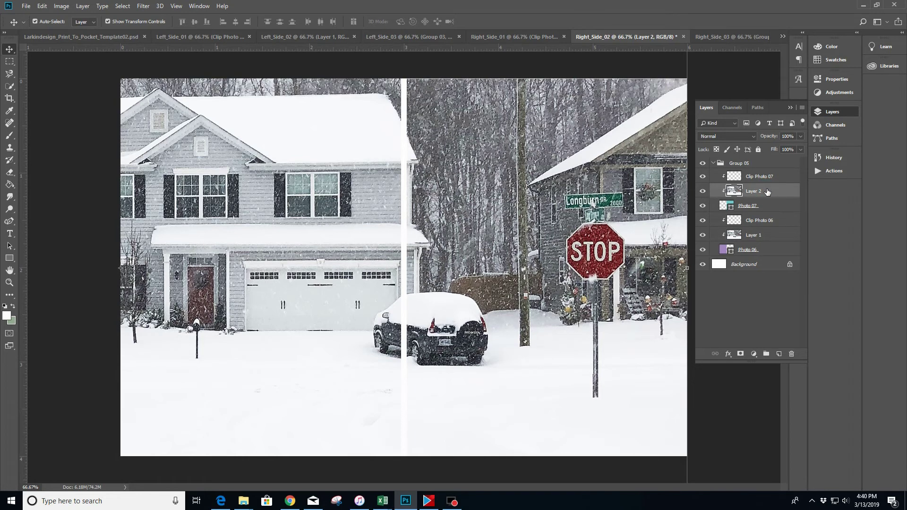
Step: Save Right_Side_02 as a JPEG in the Final Page folder
left_click(26, 6)
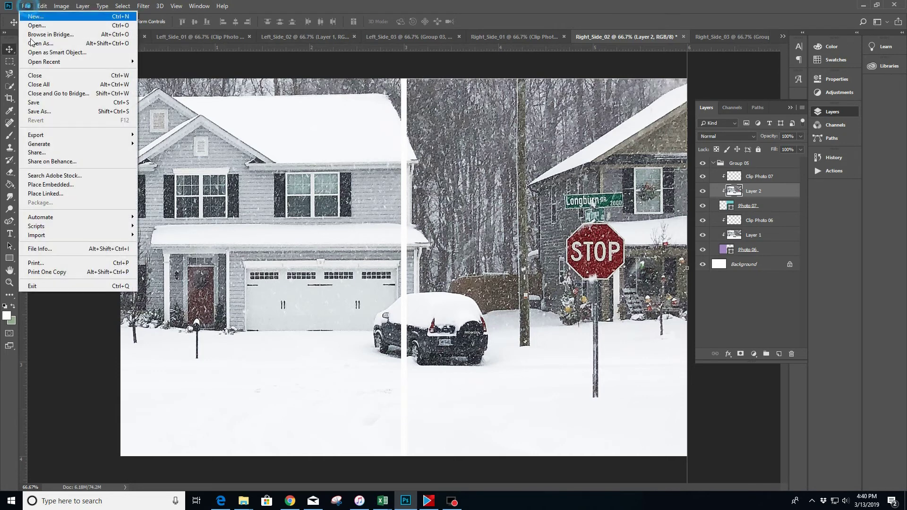
left_click(47, 111)
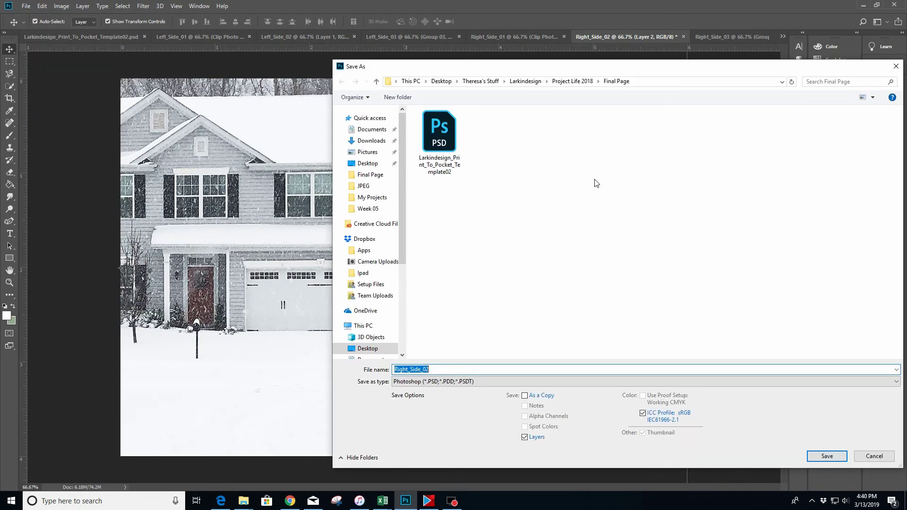
left_click(464, 381)
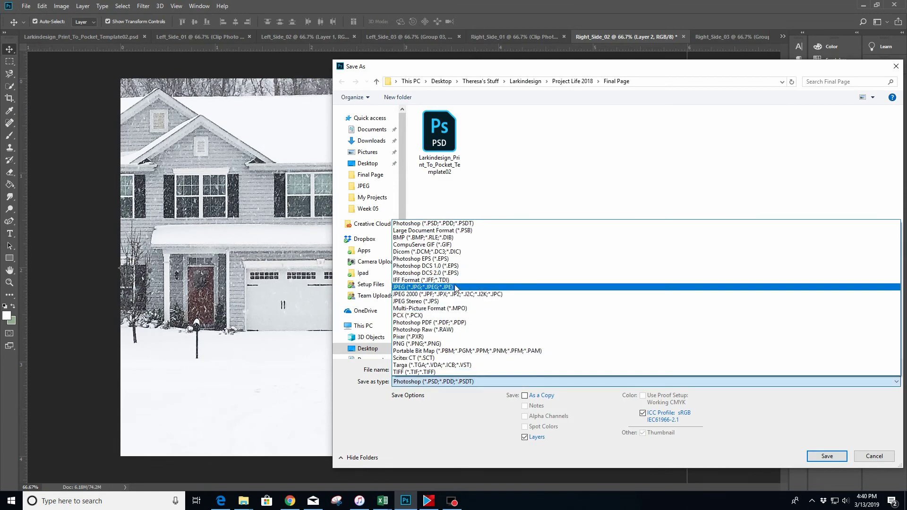
left_click(451, 287)
left_click(826, 456)
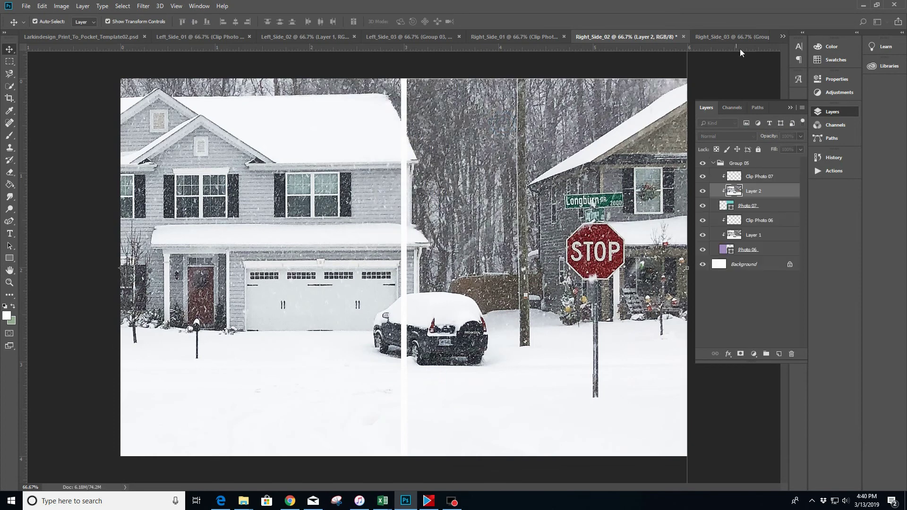
Step: Switch to the Right_Side_03 document
left_click(732, 36)
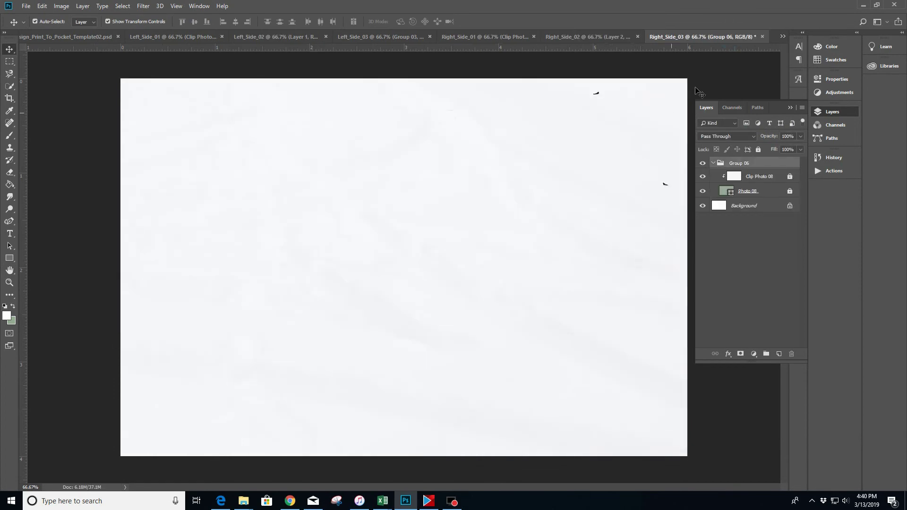
left_click(782, 36)
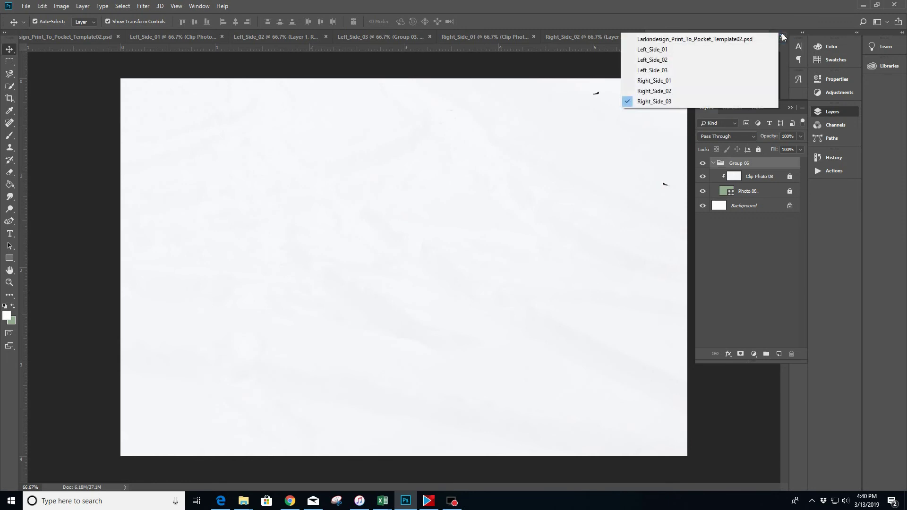
left_click(654, 101)
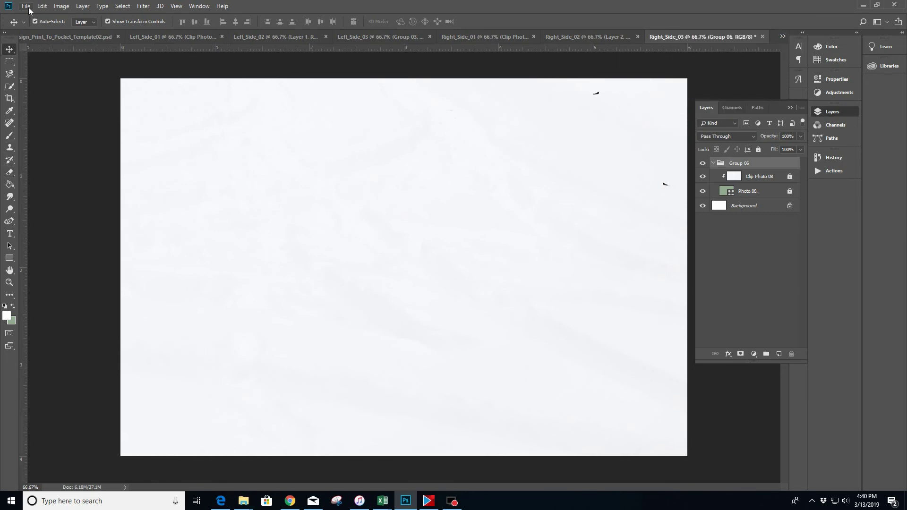
Step: Switch to Larkindesign_Print_To_Pocket_Template02.psd and review the JPEG files in the Final Page folder through Save As, without saving
left_click(47, 38)
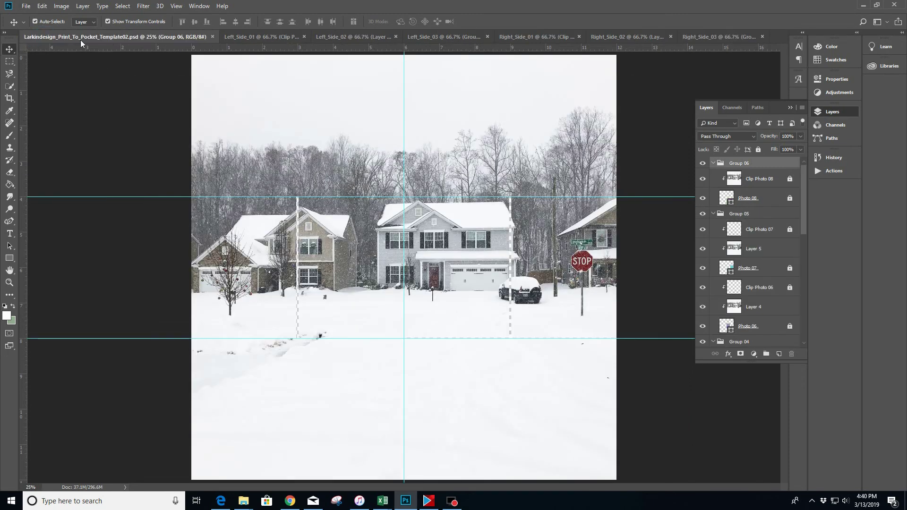
left_click(26, 6)
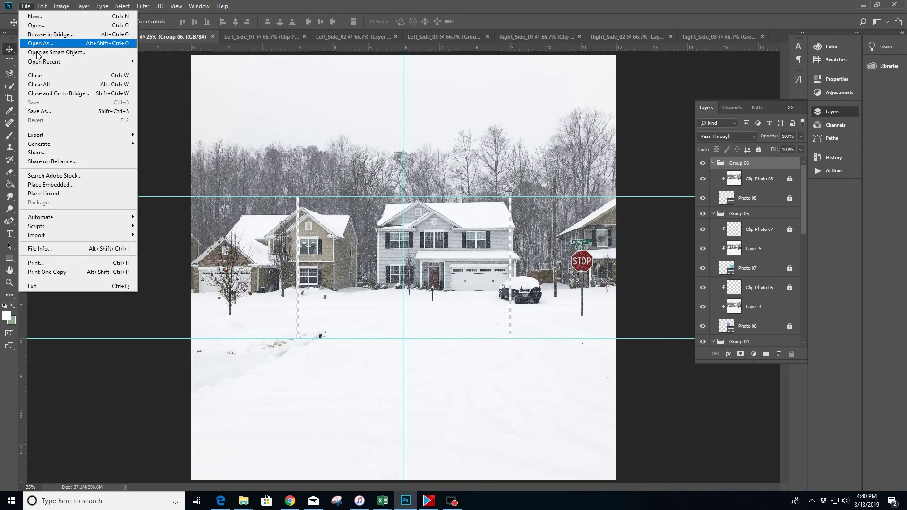
left_click(40, 112)
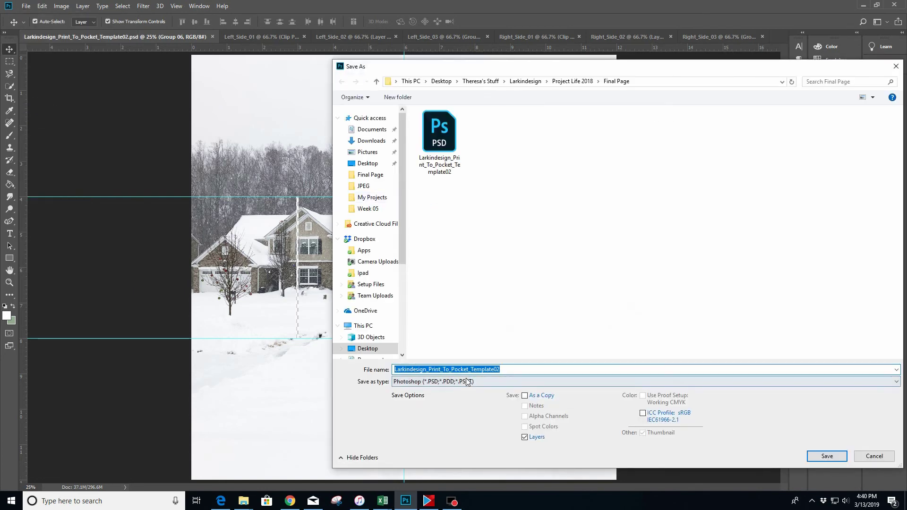
left_click(467, 382)
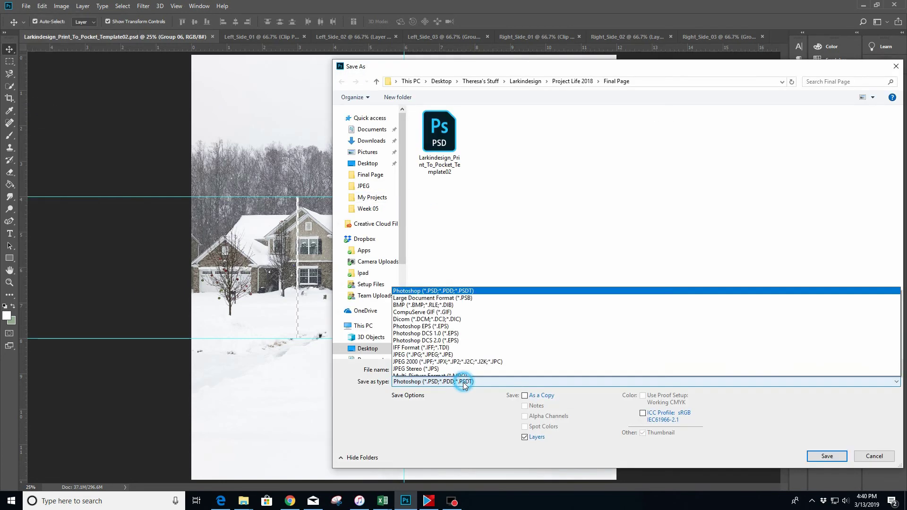
left_click(425, 287)
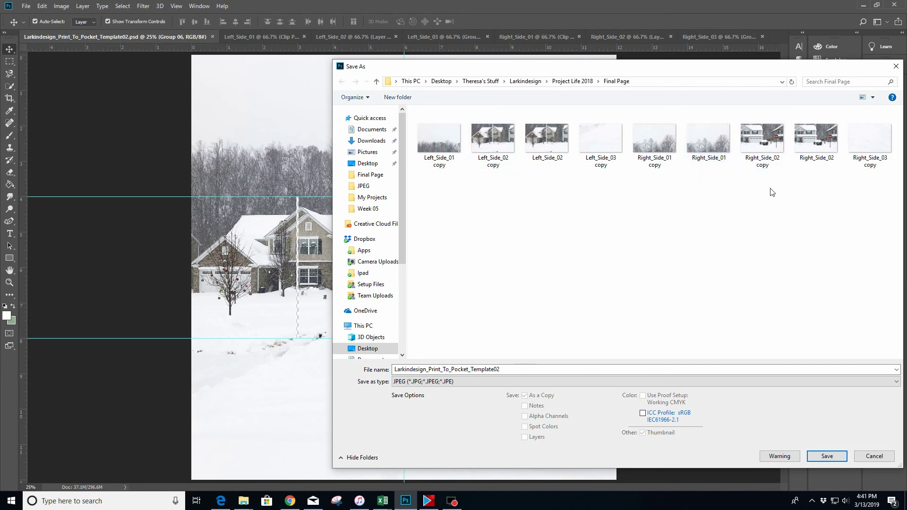
left_click(548, 141)
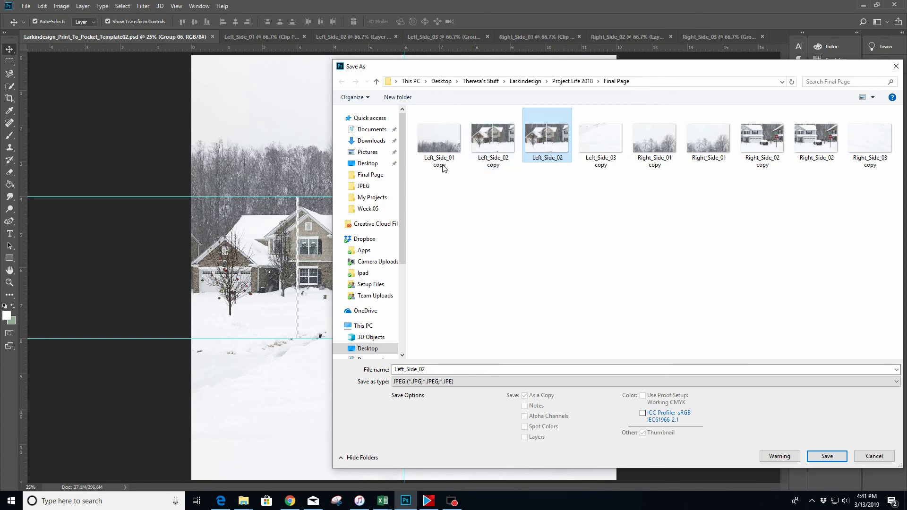
left_click(874, 456)
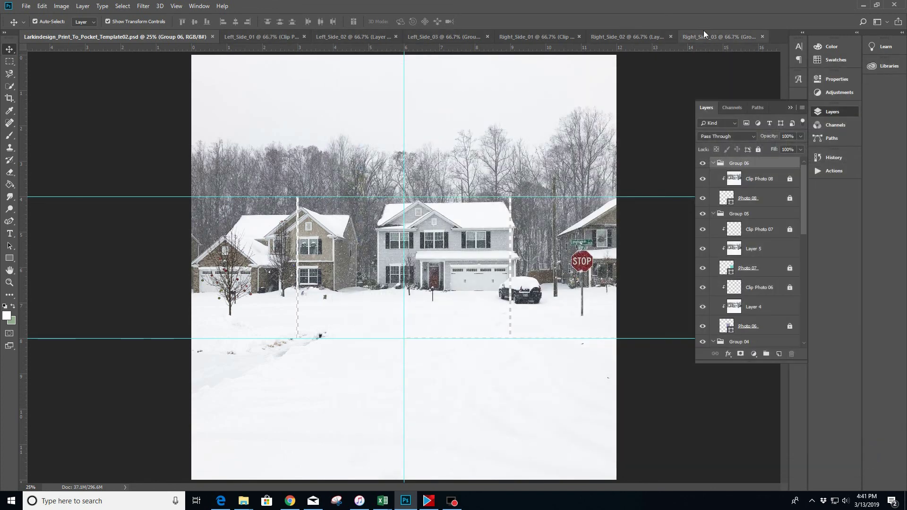